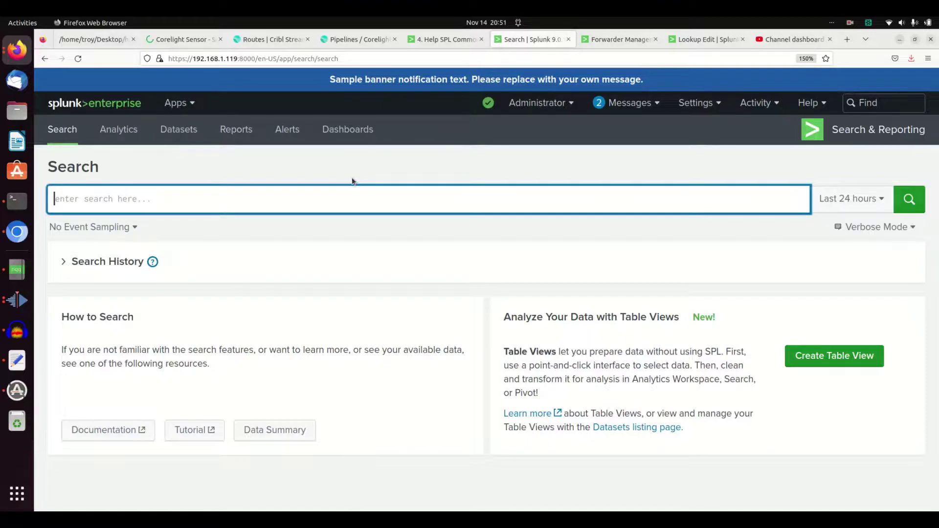
Step: Enter the query index=lame_training sourcetype=lame_conn in the search bar
type("index=")
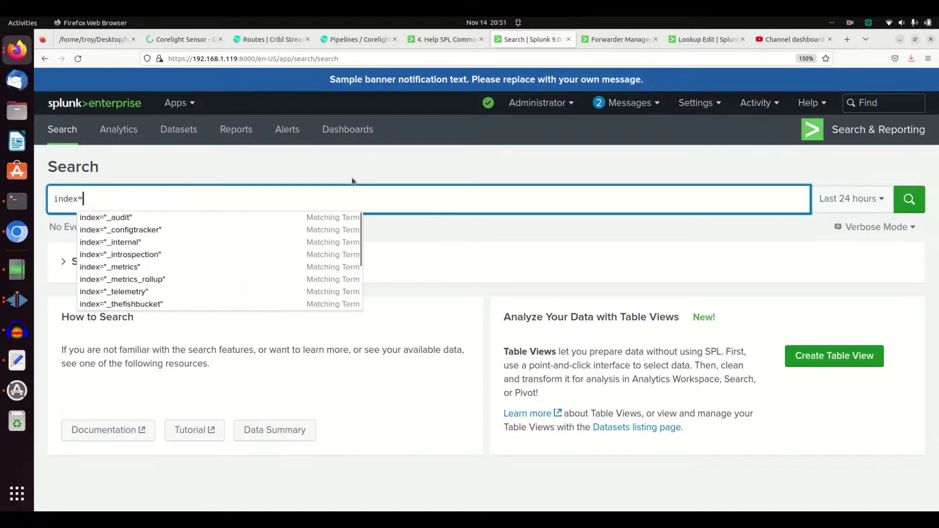
type("lame_au")
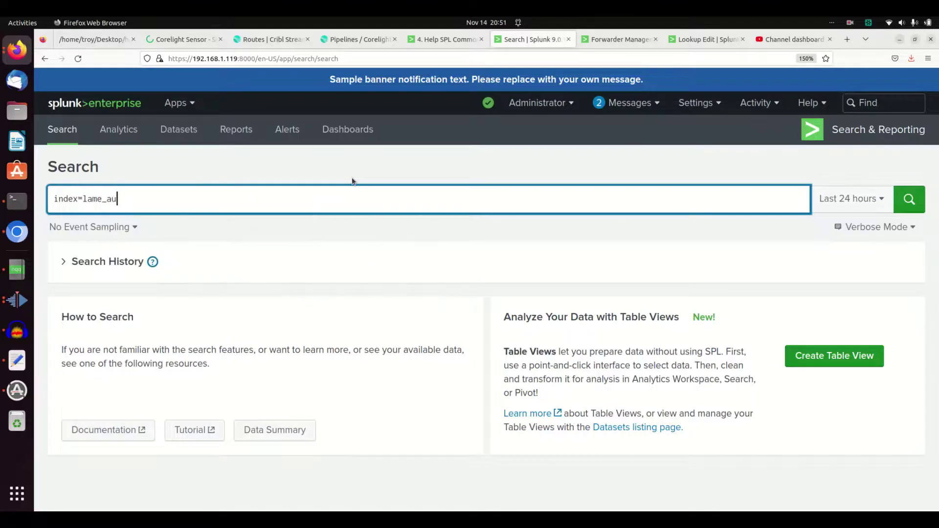
type("di")
key("BackSpace")
key("BackSpace")
key("BackSpace")
key("BackSpace")
type("training sou")
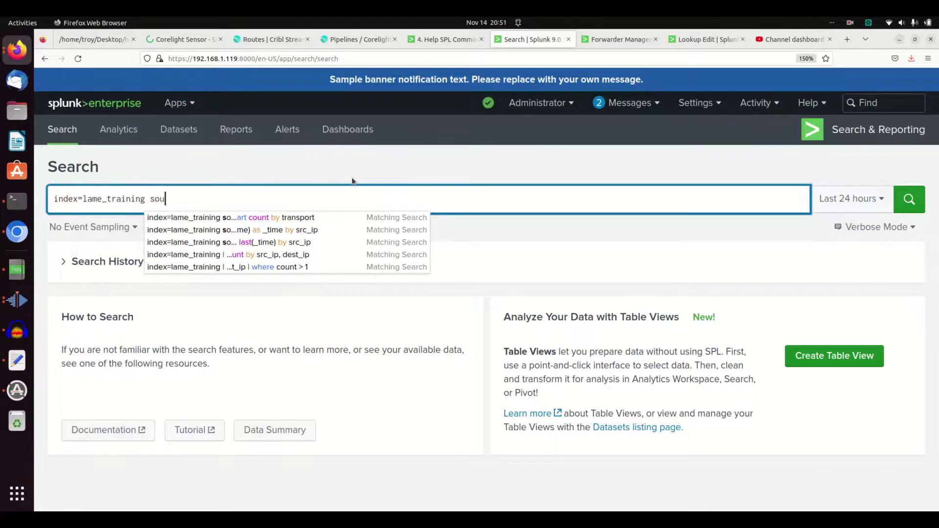
type("rcetype=la")
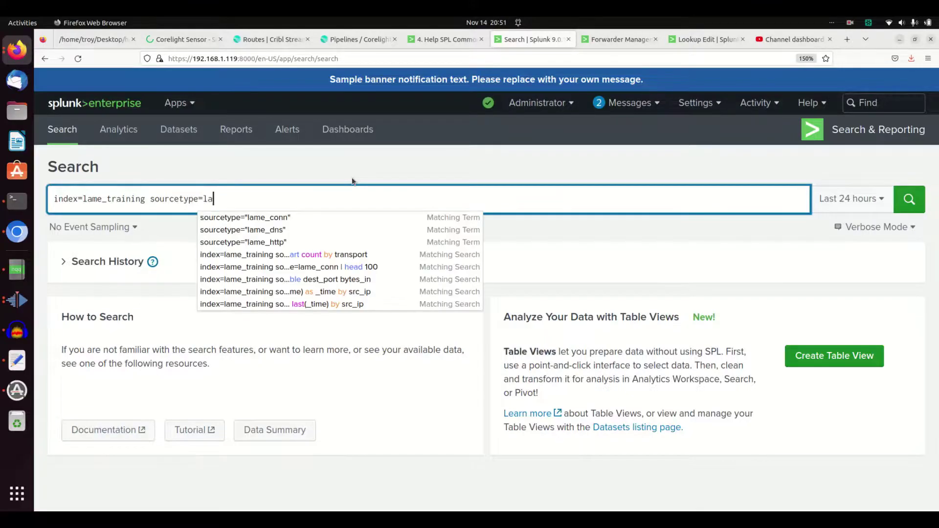
type("me_c")
key("BackSpace")
type("ons")
key("BackSpace")
key("BackSpace")
key("BackSpace")
type("conn")
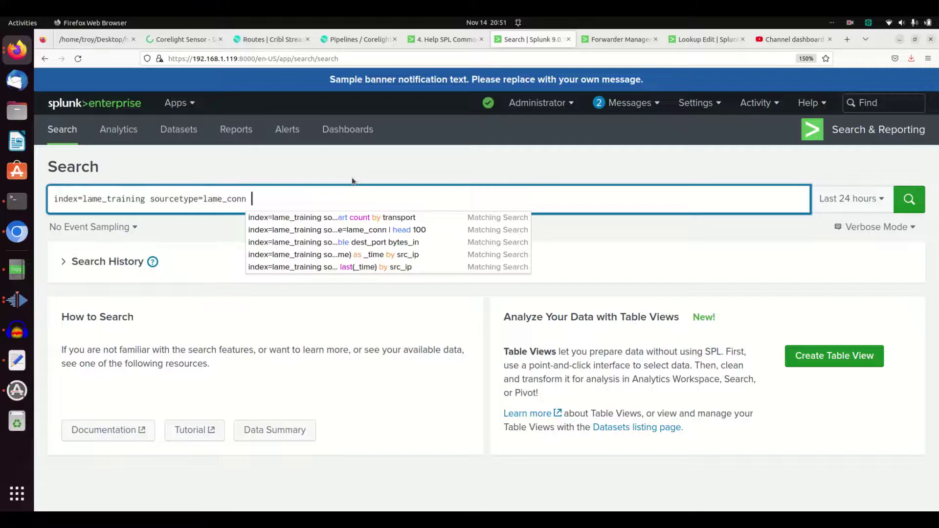
left_click(58, 198)
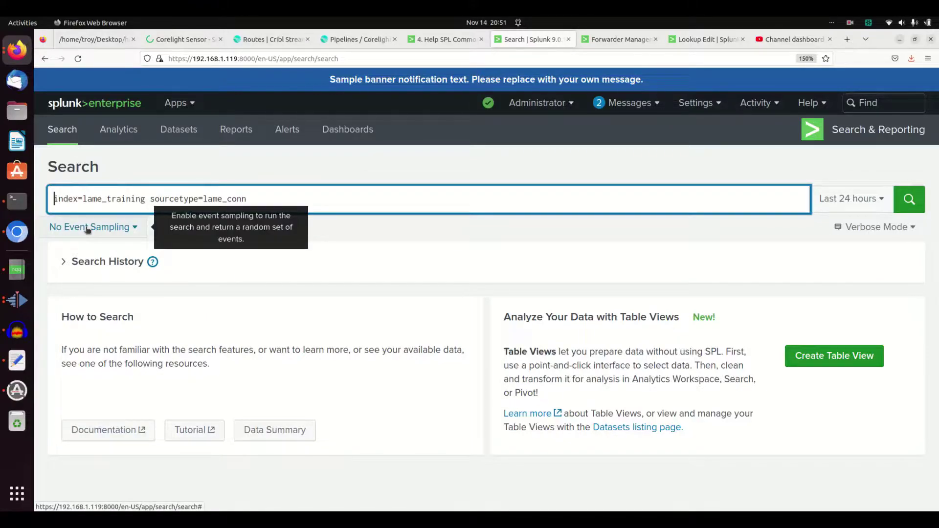
type("search")
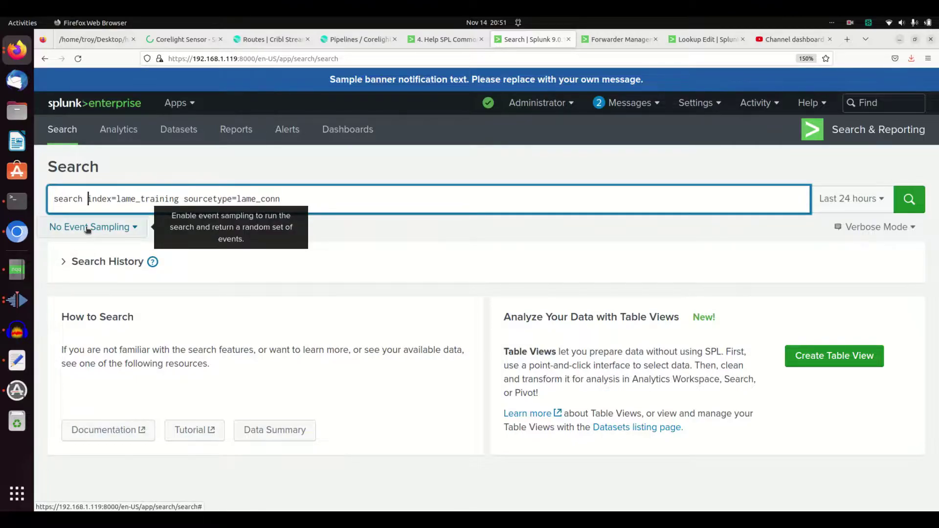
key("Left")
key("BackSpace")
key("BackSpace")
key("BackSpace")
key("BackSpace")
key("BackSpace")
key("BackSpace")
key("Delete")
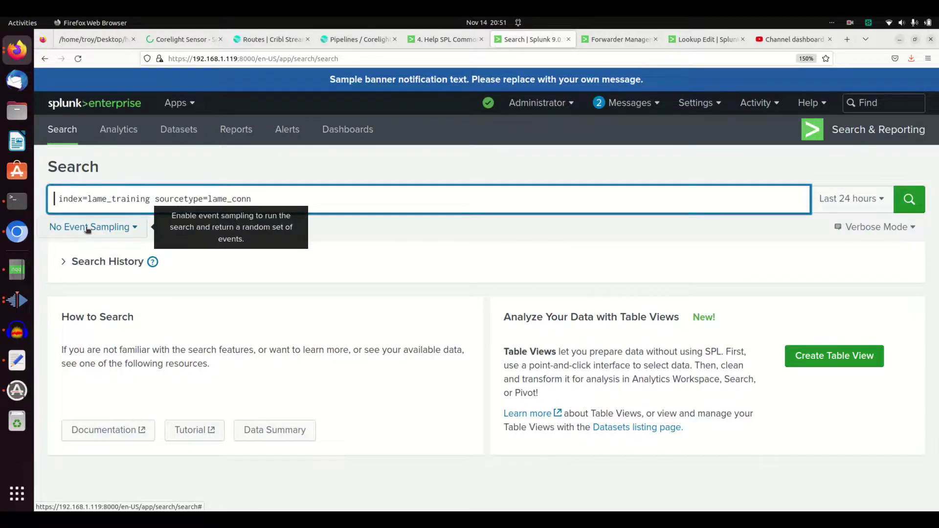
type("|")
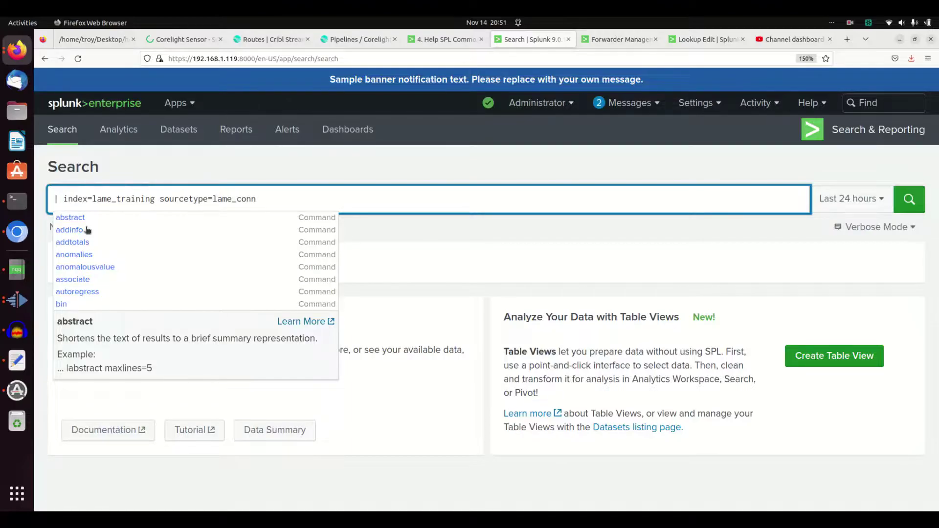
key("BackSpace")
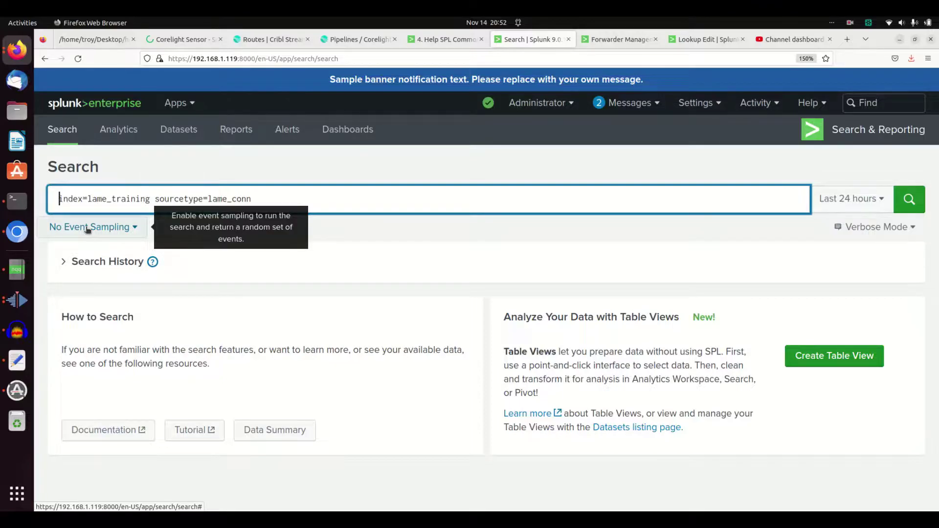
key("Right")
key("Right")
key("Right")
key("Right")
key("Right")
key("Right")
key("Right")
key("Right")
key("Right")
key("Right")
key("Right")
key("Right")
key("Right")
key("Right")
key("Right")
key("Right")
key("Right")
key("Right")
key("Right")
key("Right")
key("Right")
key("Right")
key("Right")
key("Right")
key("Right")
key("Right")
key("Right")
key("Right")
key("Right")
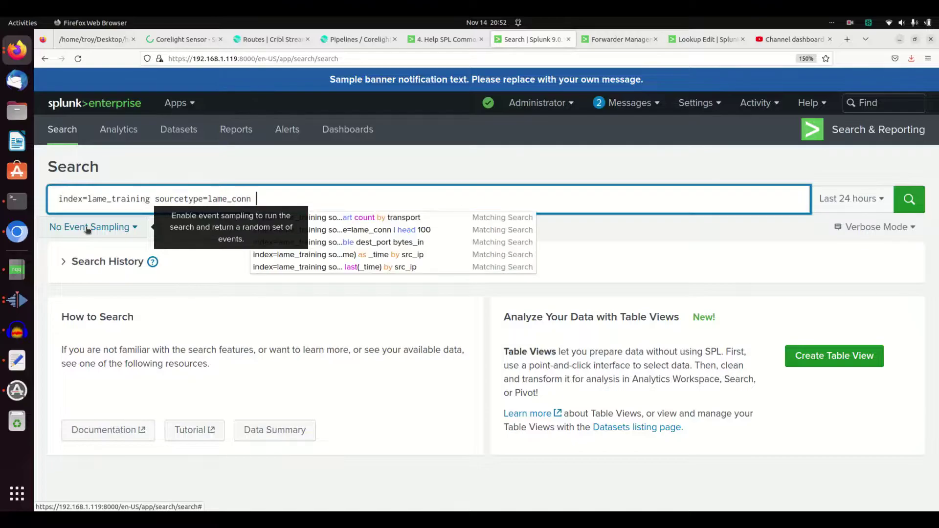
Step: Run index=lame_training | stats count by src_ip, dest_ip | search count=2, returning 5 pairs
type("|")
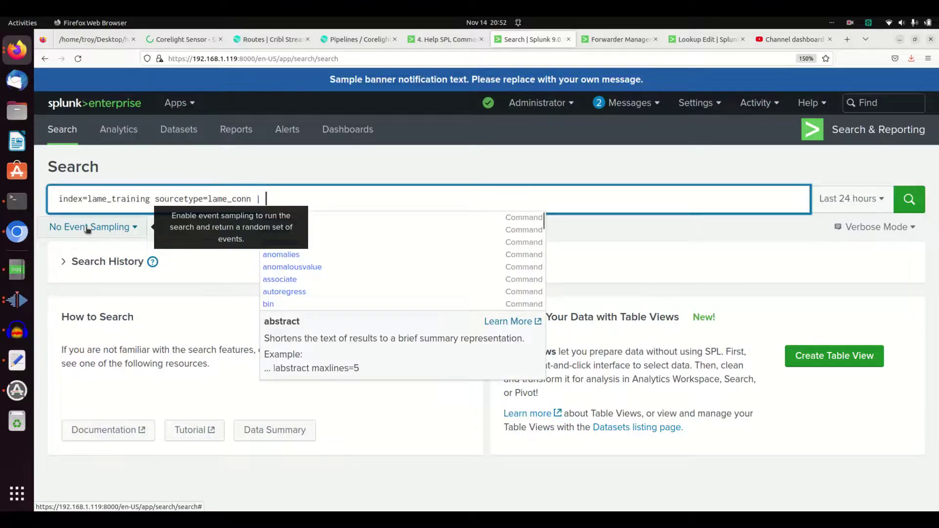
key("BackSpace")
key("BackSpace")
key("BackSpace")
key("BackSpace")
key("BackSpace")
key("BackSpace")
key("BackSpace")
key("BackSpace")
key("BackSpace")
key("BackSpace")
key("BackSpace")
key("BackSpace")
key("BackSpace")
key("BackSpace")
key("BackSpace")
key("BackSpace")
key("BackSpace")
key("BackSpace")
key("BackSpace")
key("BackSpace")
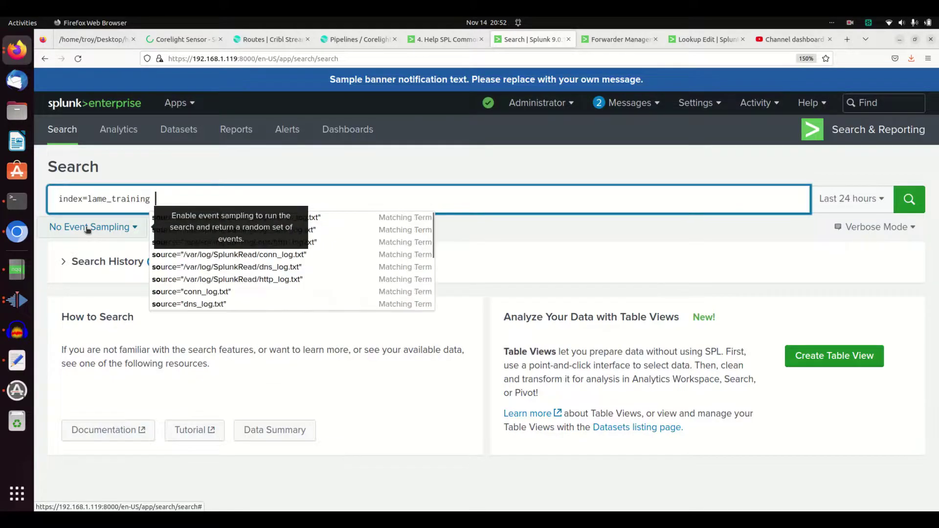
type("| stats count b")
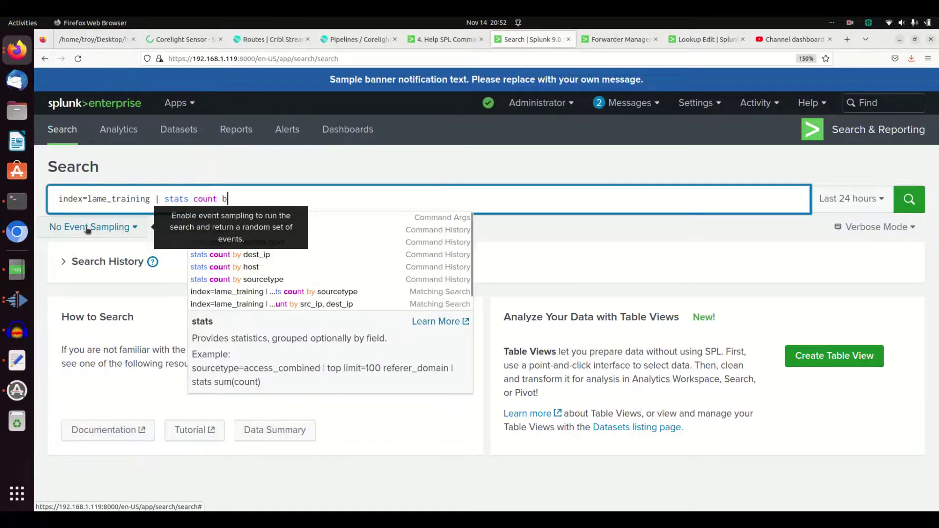
type("y src_ip, dest")
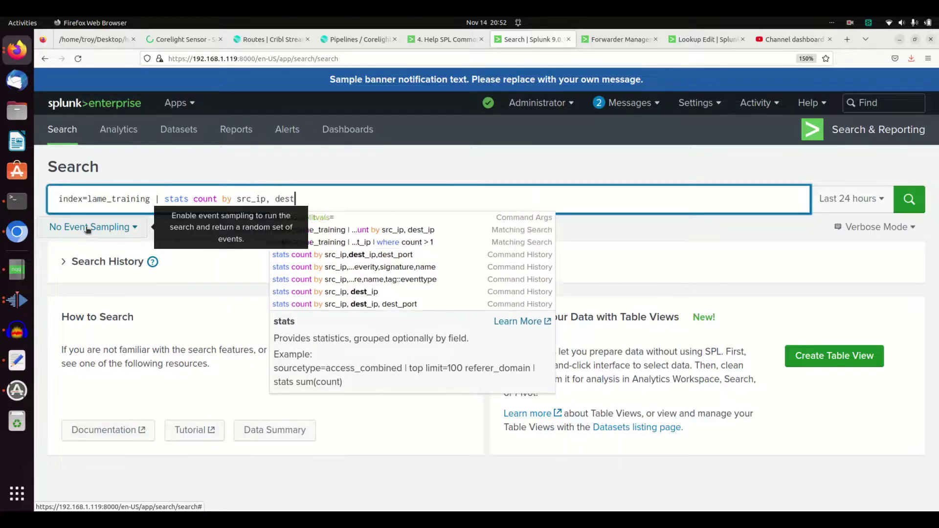
type("_ip | sear")
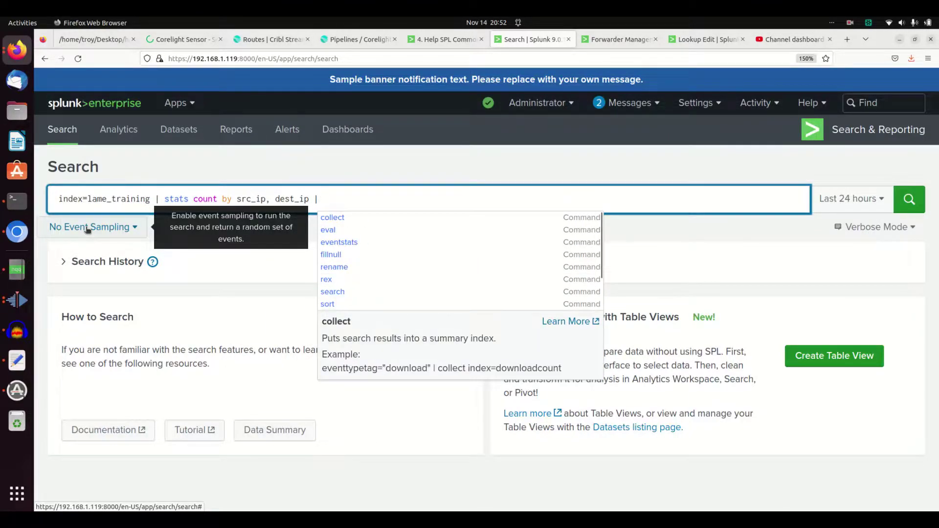
type("ch s")
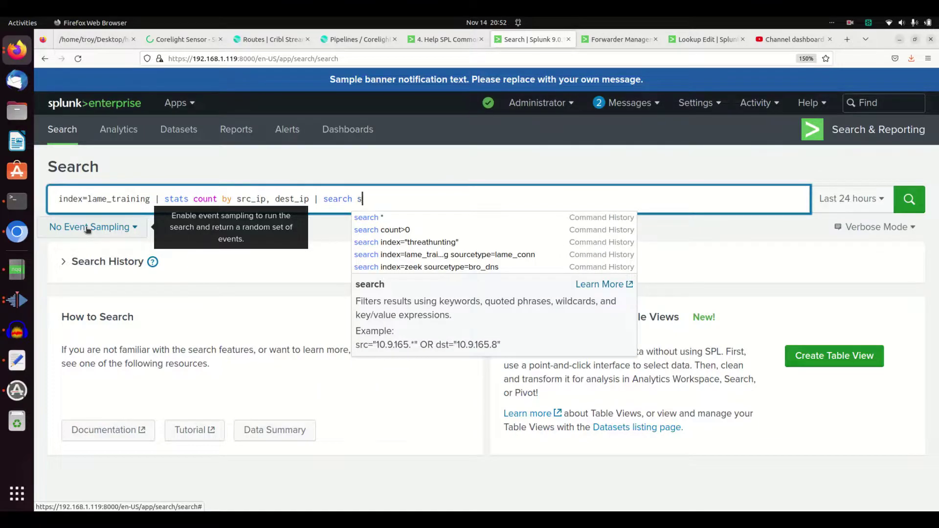
type("rc_ip")
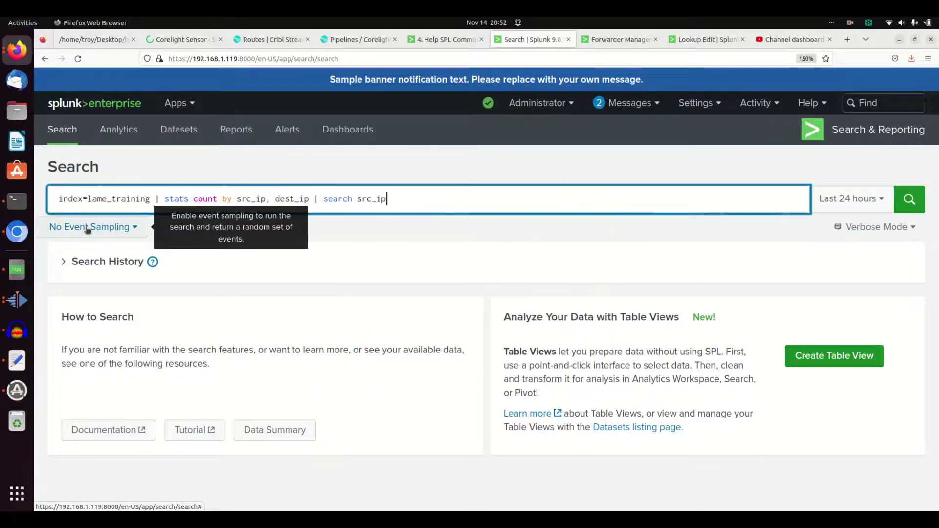
key("BackSpace")
key("BackSpace")
key("BackSpace")
key("BackSpace")
key("BackSpace")
key("BackSpace")
type("coun")
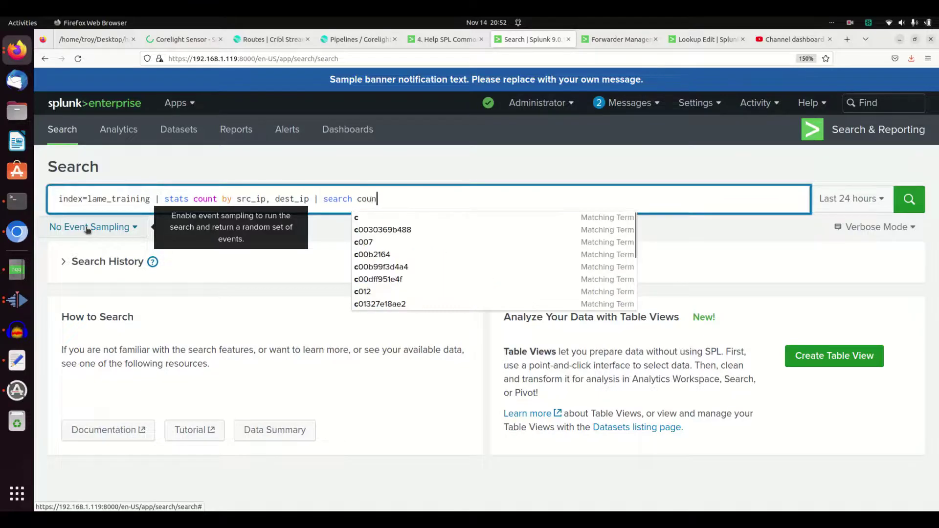
type("t=2")
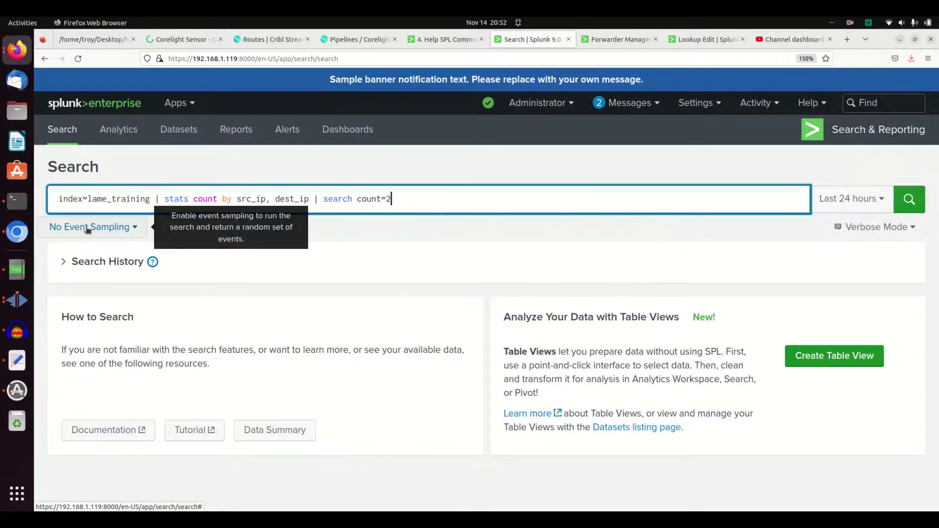
key("Return")
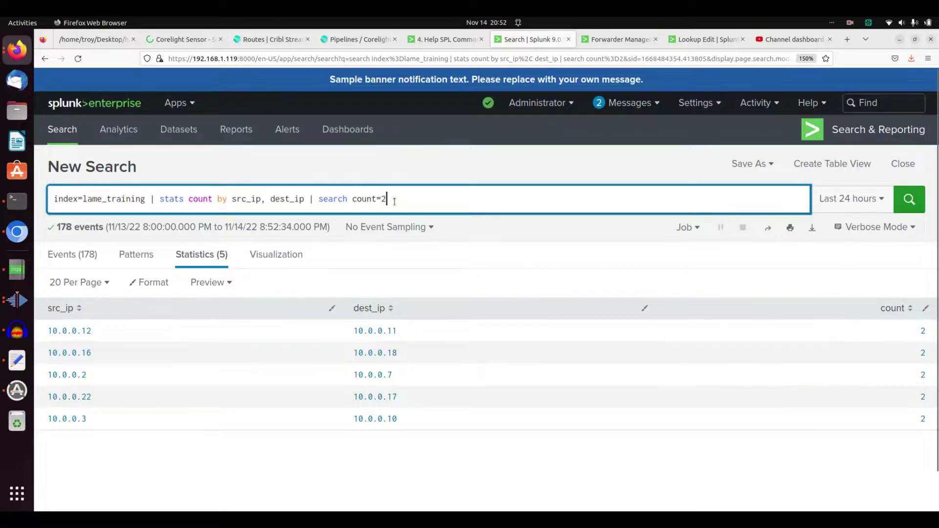
Step: Replace the search command with where and run it with the filter count>2
double_click(335, 199)
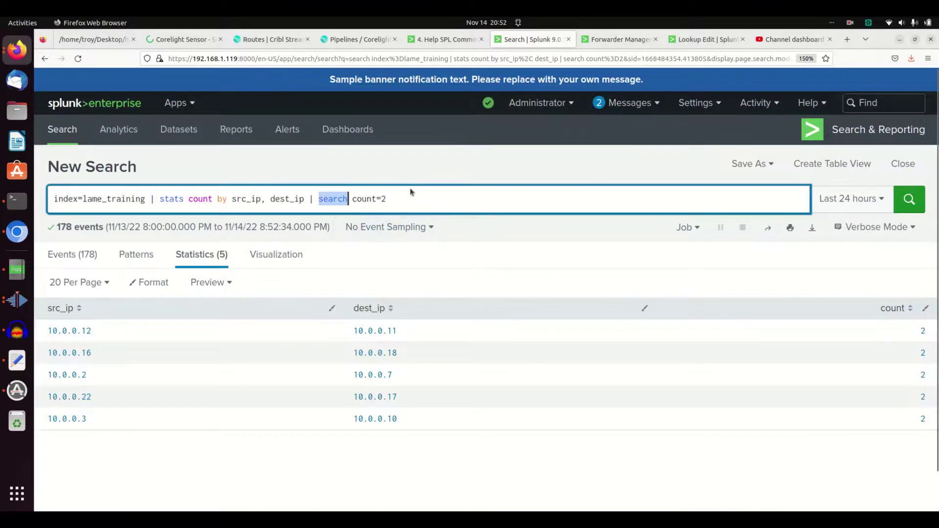
type("where")
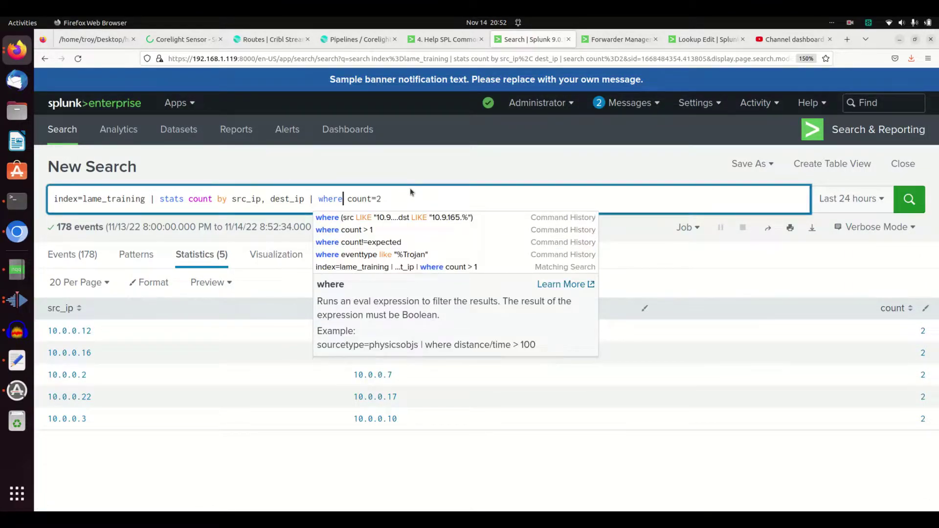
key("Return")
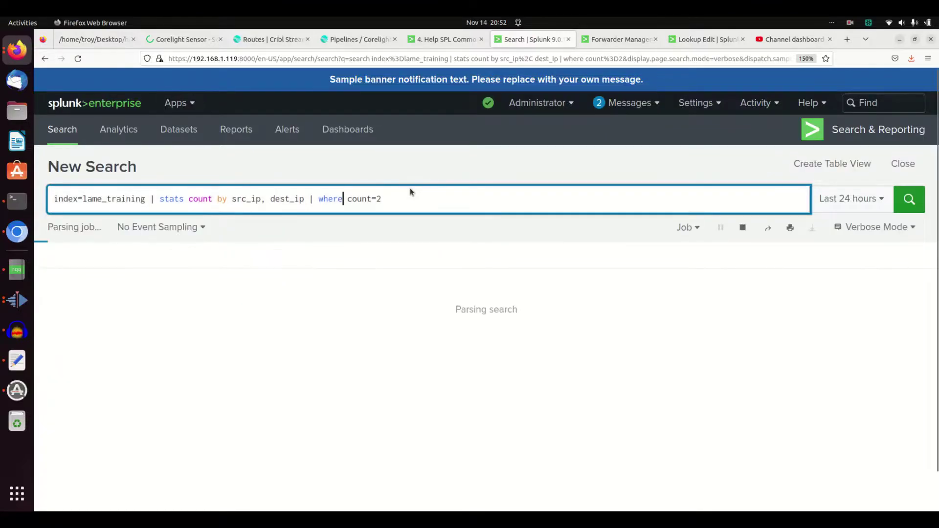
key("Right")
key("Right")
key("Right")
key("Right")
key("Right")
key("Right")
key("Delete")
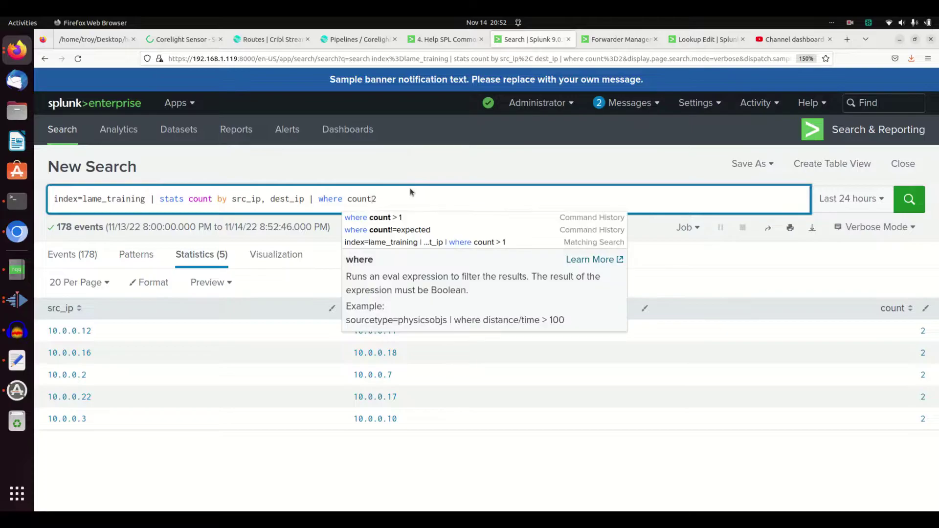
type(">")
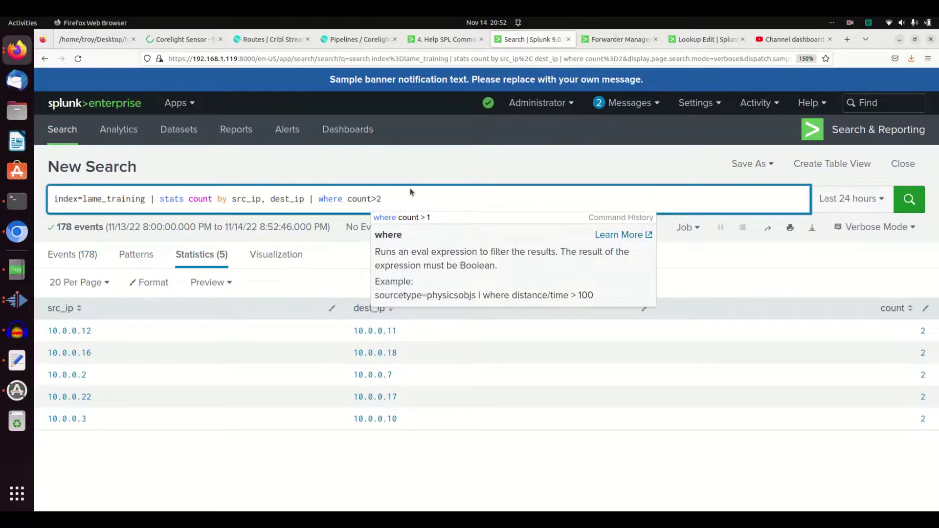
key("Return")
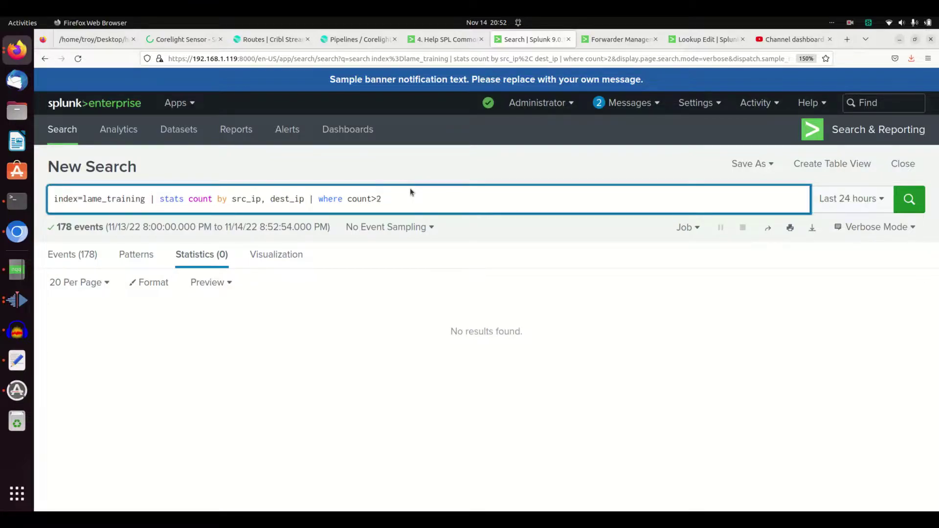
Step: Lower the threshold to count>1 and rerun, returning the 5 pairs each counted twice
key("BackSpace")
key("Delete")
type(">1")
key("Return")
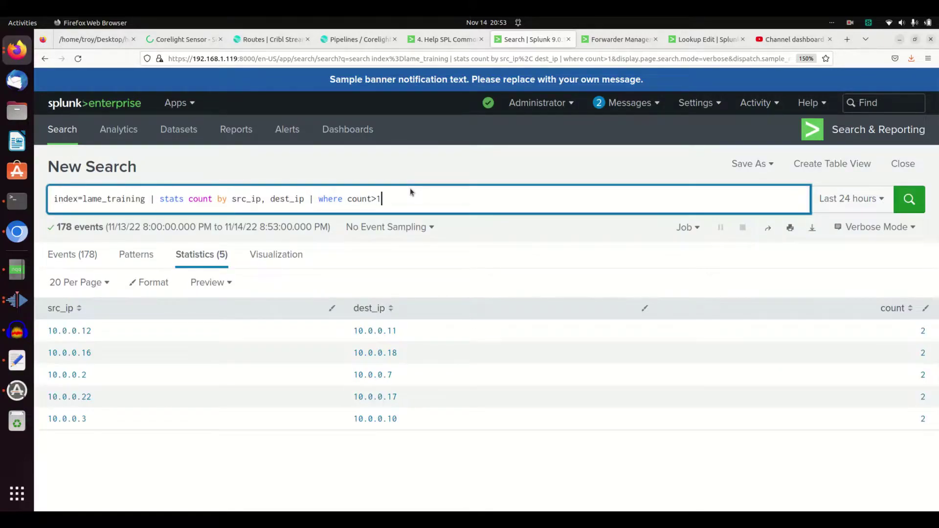
double_click(337, 200)
Step: Replace the query with | metadata index=lame_training type=sourcetypes and run it
left_click(390, 195)
key("ctrl+a")
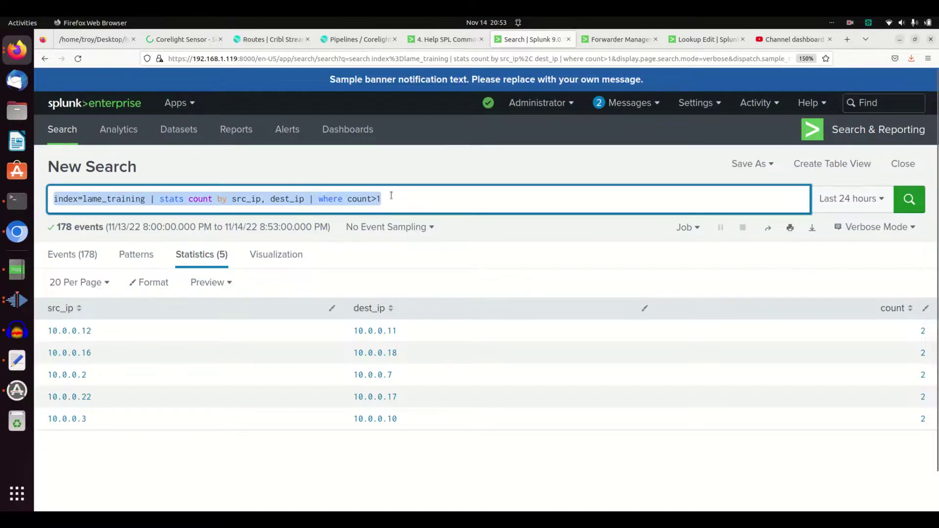
type("| inputl")
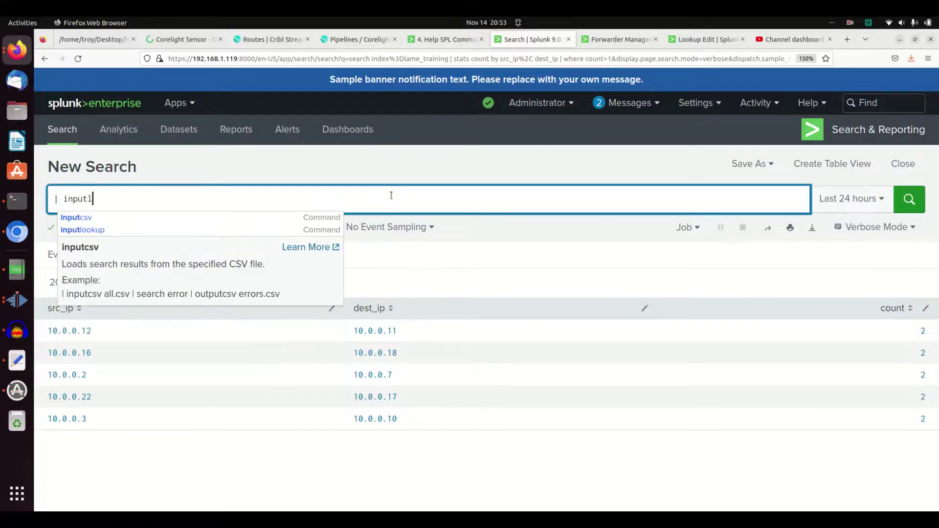
type("ookup ")
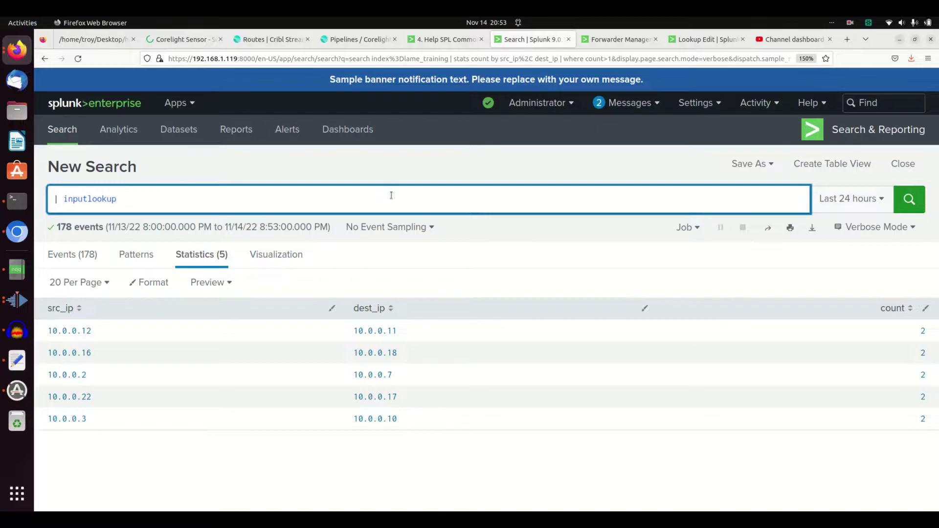
type("lame_")
key("BackSpace")
key("BackSpace")
key("BackSpace")
key("BackSpace")
key("BackSpace")
key("BackSpace")
key("BackSpace")
key("BackSpace")
key("BackSpace")
key("BackSpace")
key("BackSpace")
key("BackSpace")
key("BackSpace")
key("BackSpace")
key("BackSpace")
key("BackSpace")
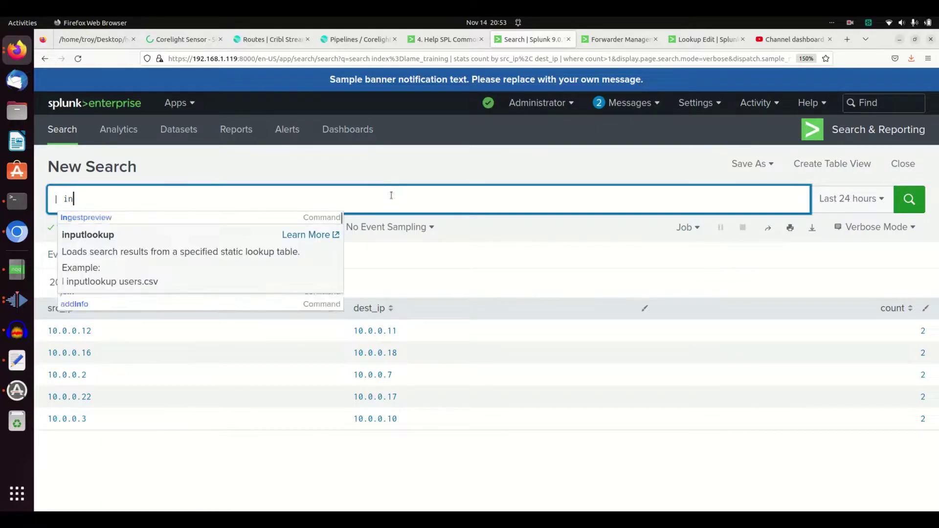
type("ndex=")
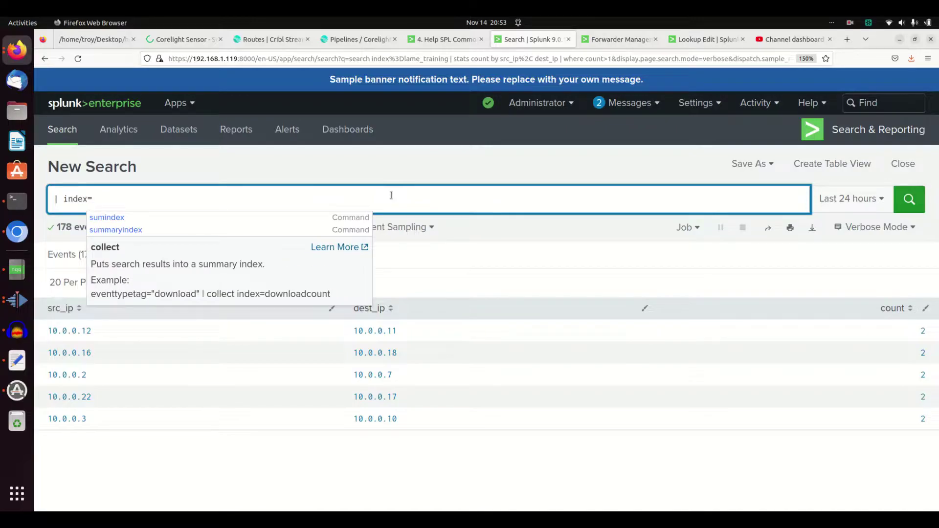
type("lam")
key("BackSpace")
key("BackSpace")
key("BackSpace")
key("BackSpace")
key("BackSpace")
key("BackSpace")
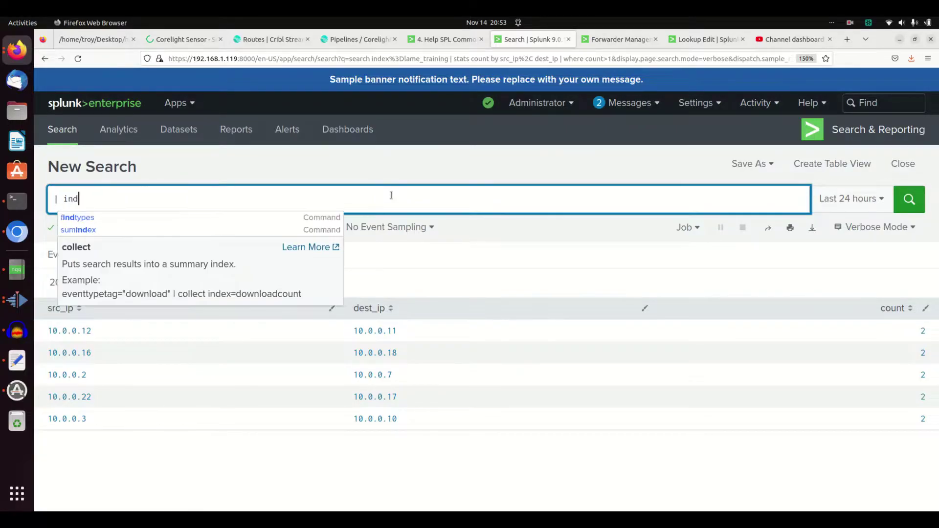
key("BackSpace")
key("BackSpace")
key("BackSpace")
type("metadata index")
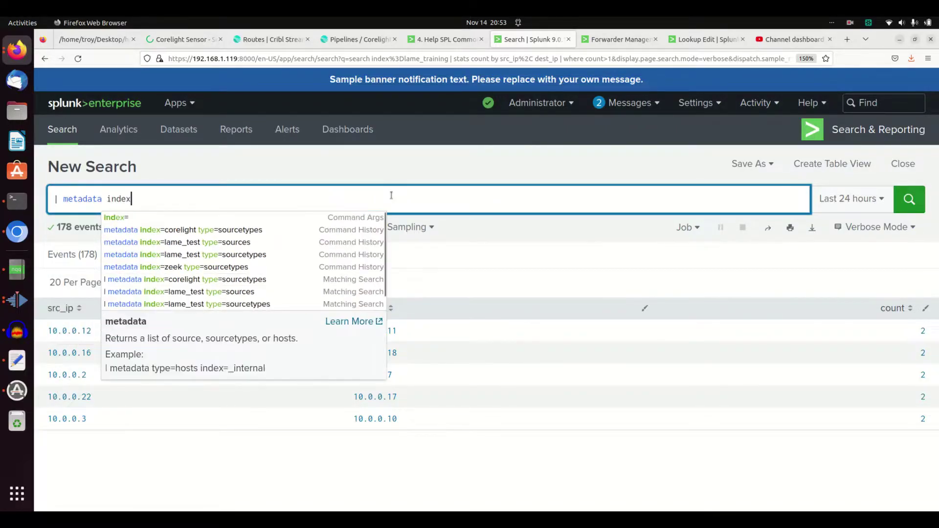
type("=lam")
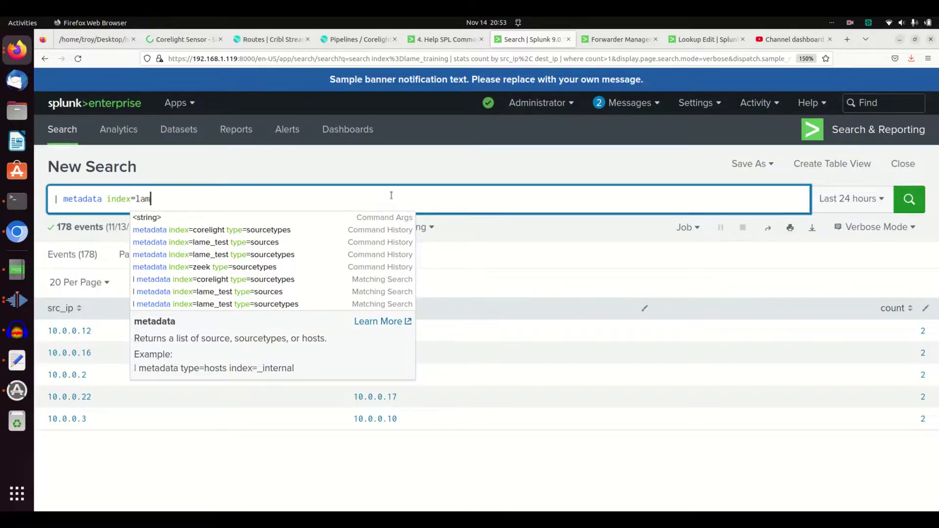
type("e_traini")
key("BackSpace")
key("BackSpace")
key("BackSpace")
key("BackSpace")
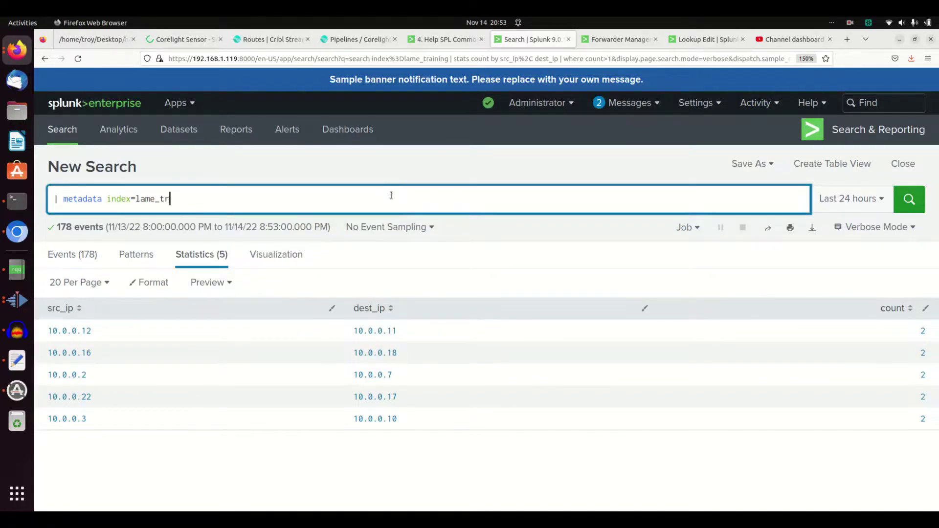
key("BackSpace")
type("RAINING")
key("BackSpace")
key("BackSpace")
key("BackSpace")
key("BackSpace")
key("BackSpace")
key("BackSpace")
key("BackSpace")
key("BackSpace")
type("raining type=sourcetypes")
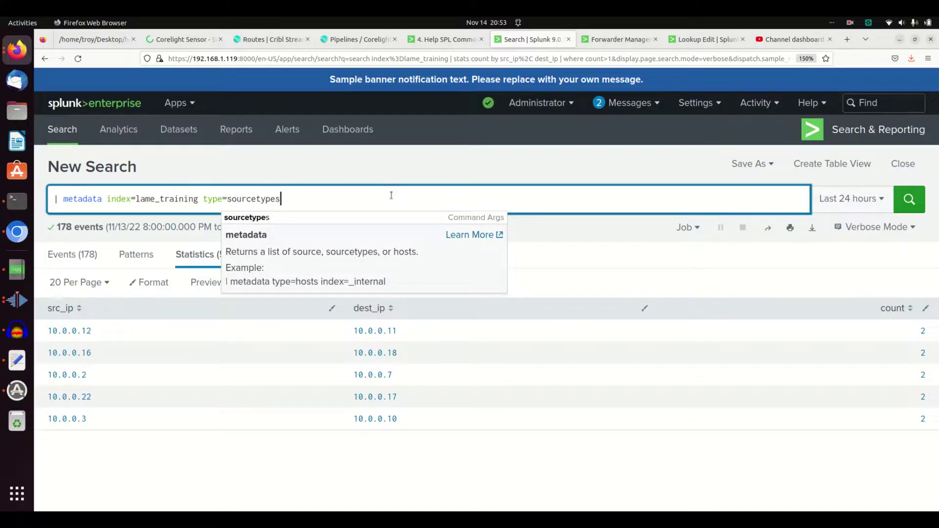
key("Return")
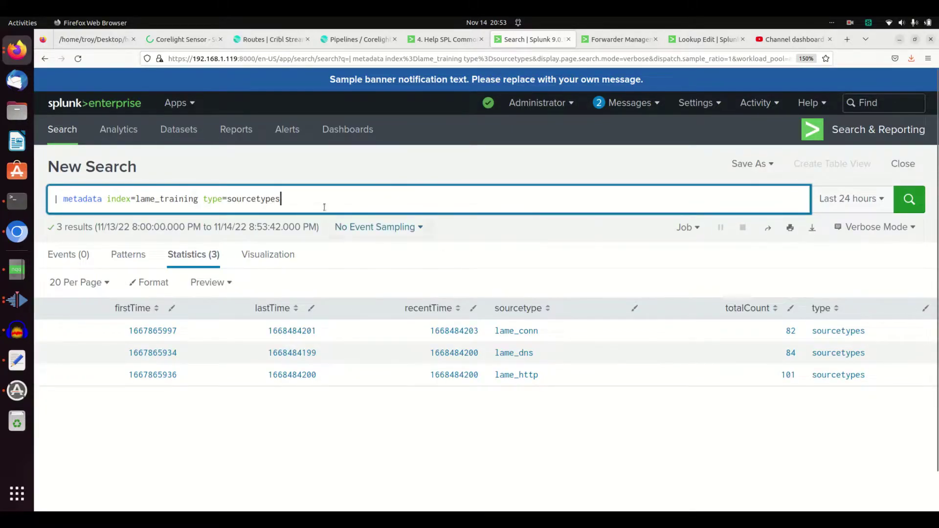
Step: Append | search sourcetype=lame_conn and rerun, leaving the lame_conn row with totalCount 82
type("| search lam")
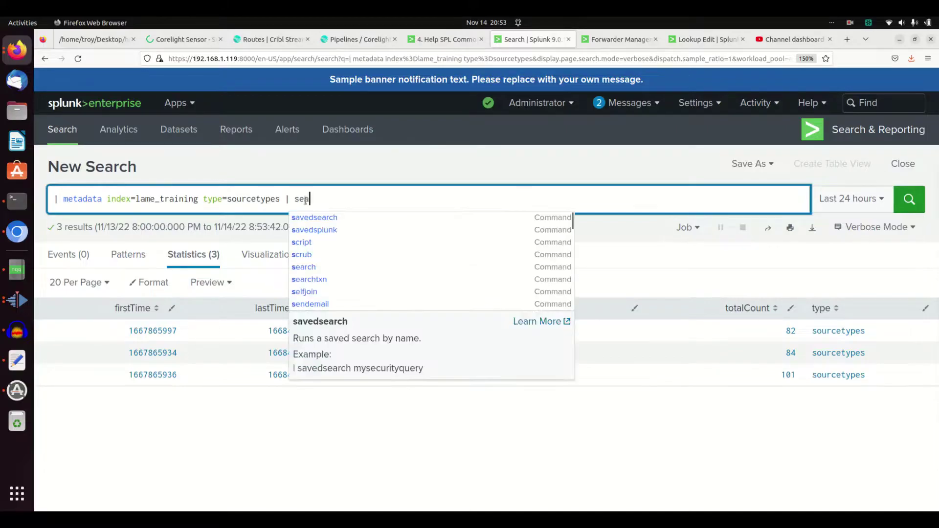
key("BackSpace")
key("BackSpace")
key("BackSpace")
type("sourcetype=")
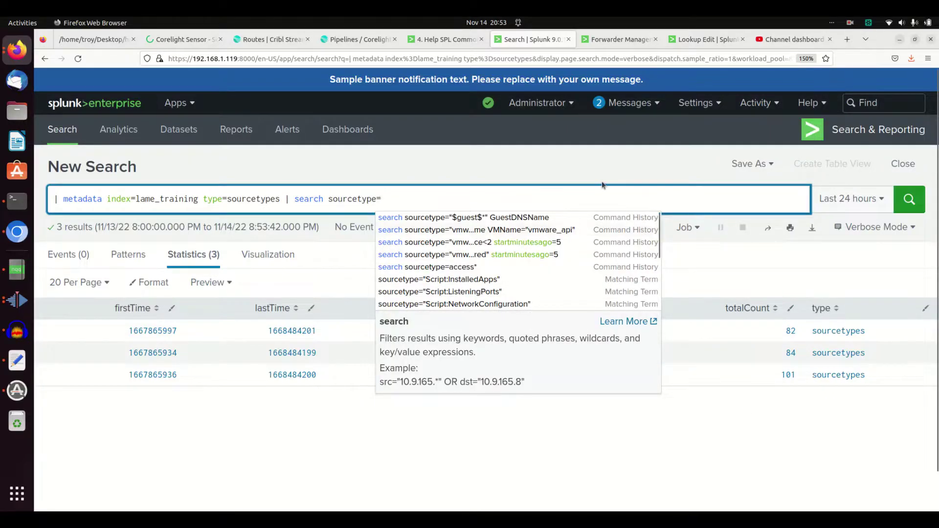
type("lame_conn")
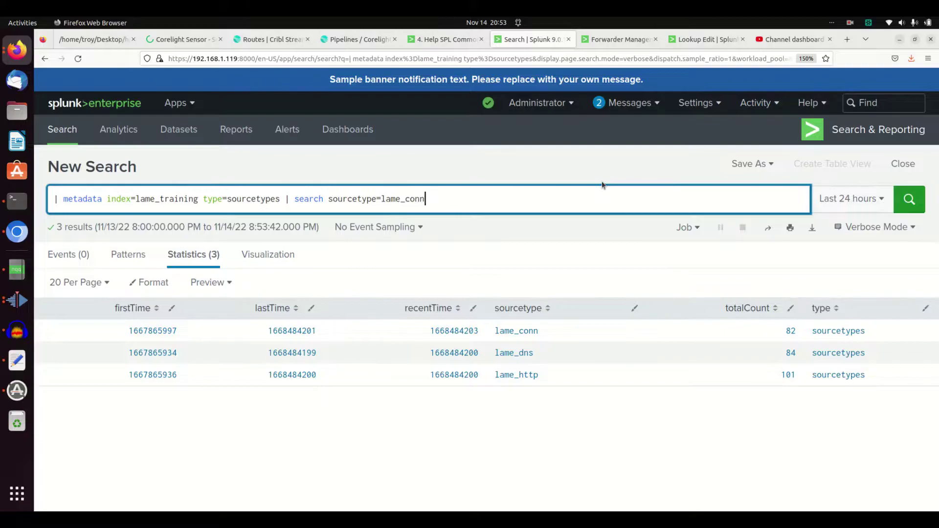
key("Return")
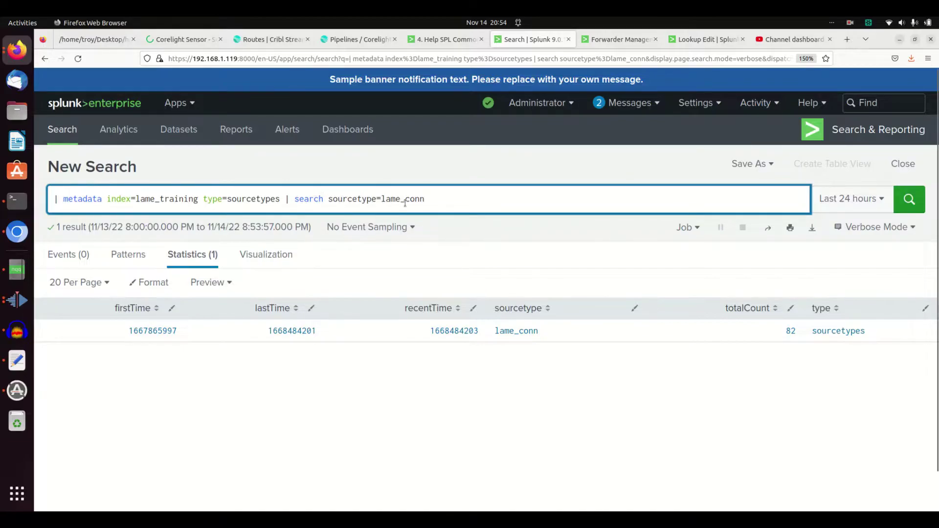
Step: Select parts of the query, ending with the whole query line selected for replacement
double_click(424, 199)
left_click(425, 198)
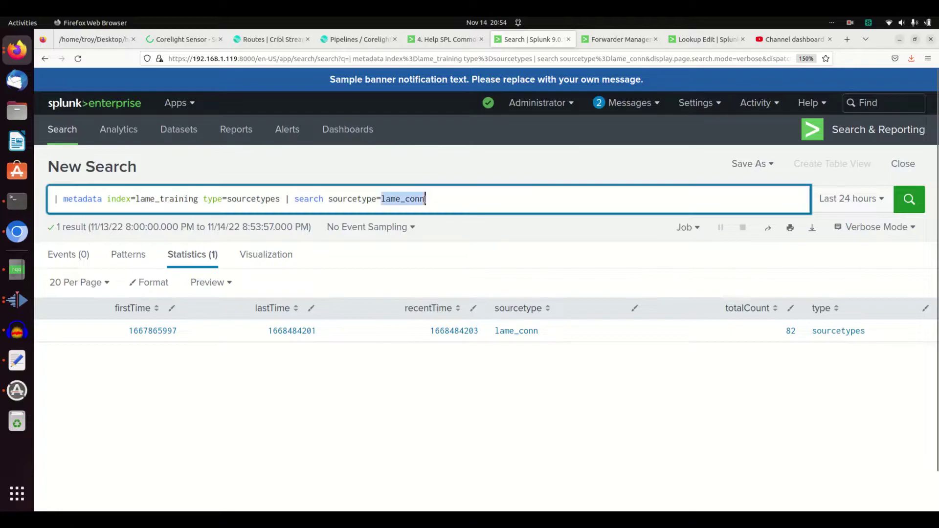
triple_click(426, 199)
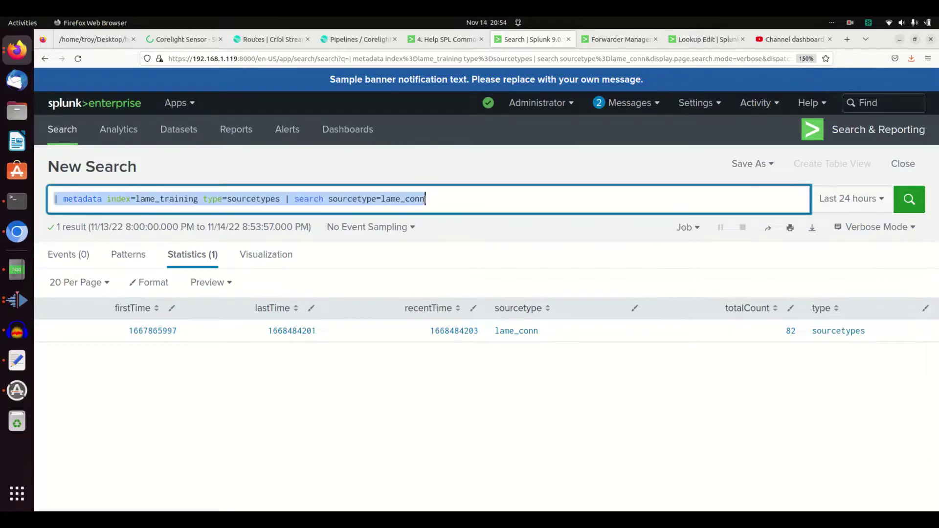
left_click(299, 200)
double_click(306, 199)
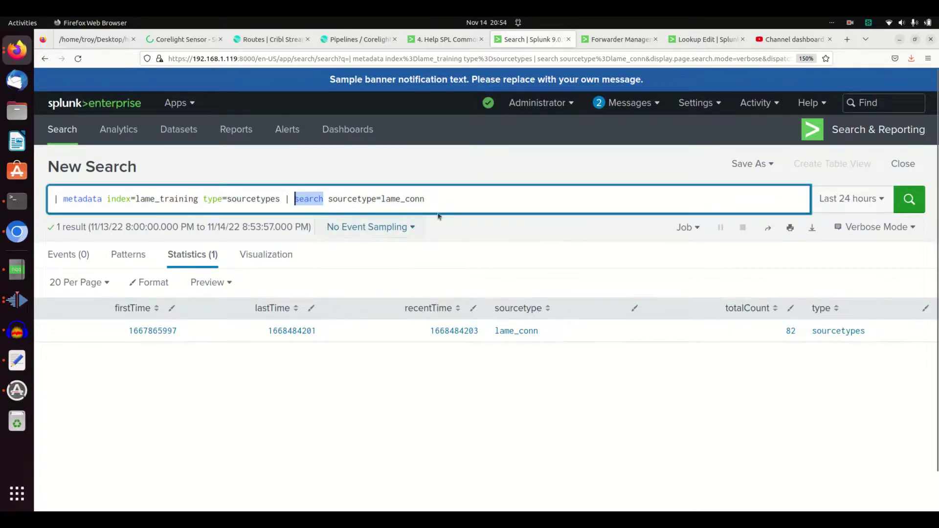
double_click(416, 199)
triple_click(436, 200)
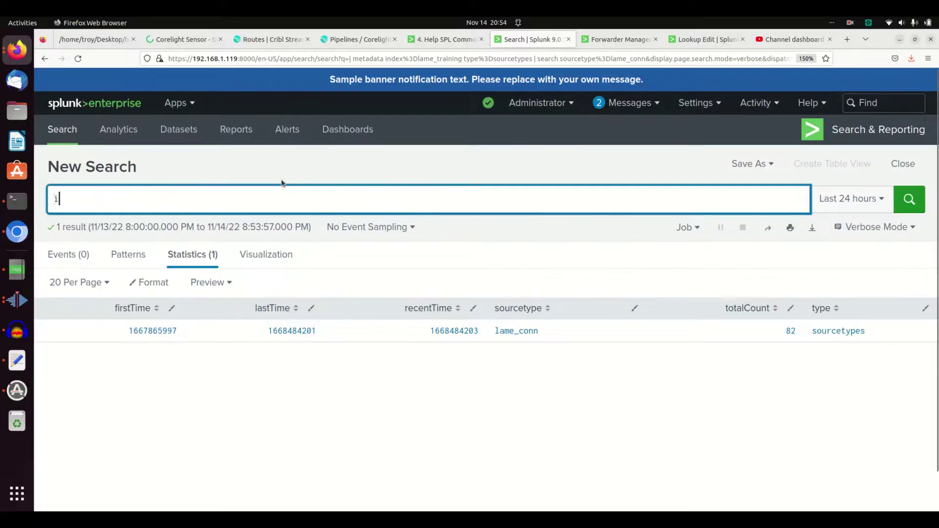
Step: Type index=lame_training sourcetype=corelight_conn with a subsearch on index=lame_training sourcetype=lame_dns
type("ndex=la")
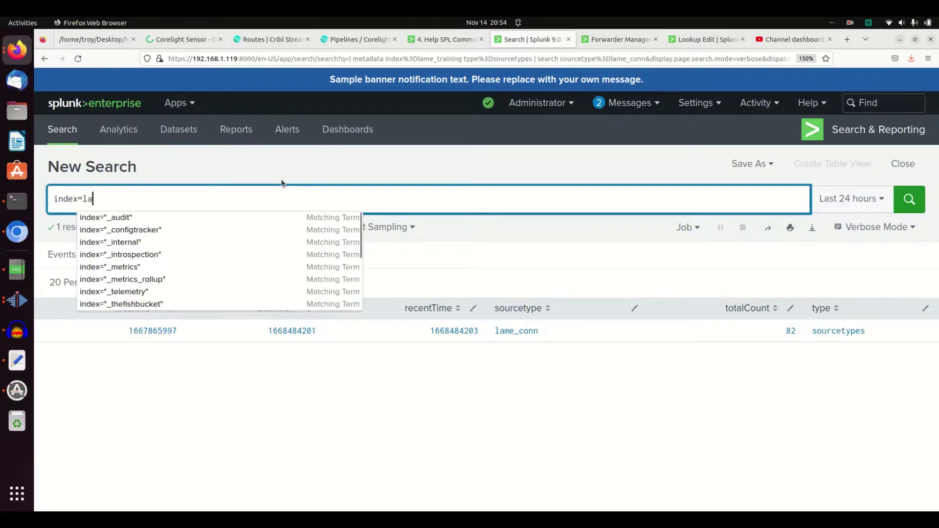
type("me_training sourc")
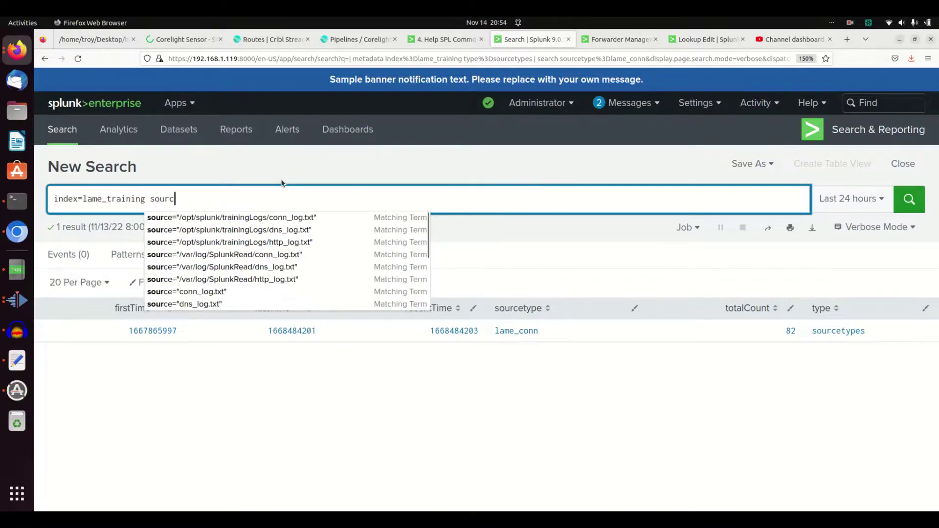
type("etype=corelight_")
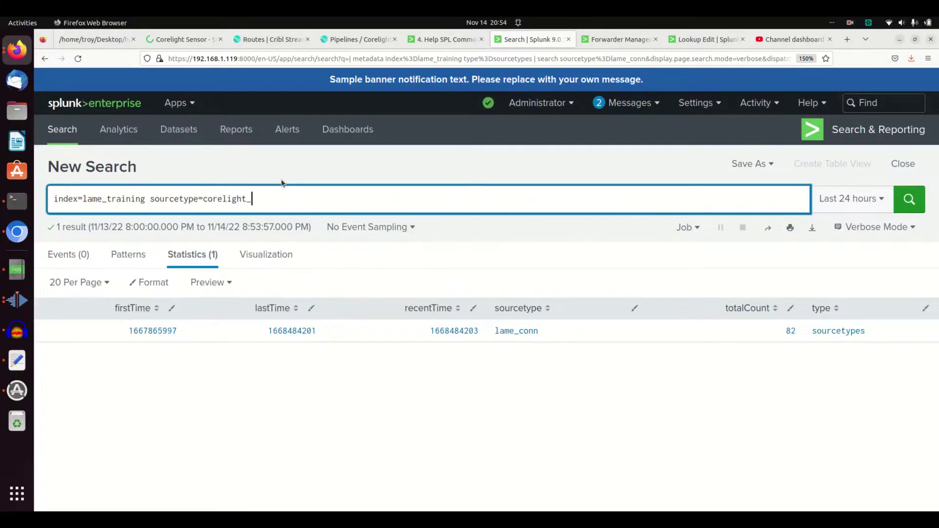
type("conn [ search index=lma")
key("BackSpace")
type("ma")
key("BackSpace")
key("BackSpace")
type("ame_train")
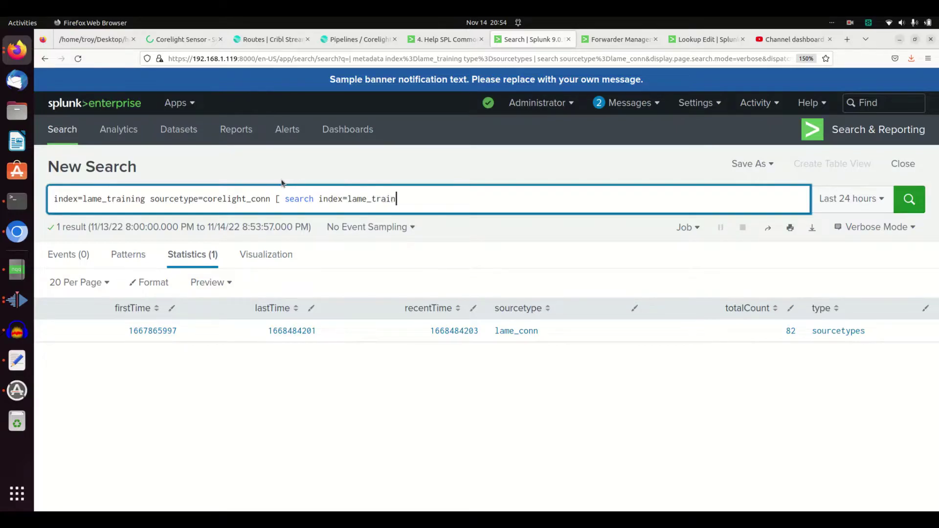
type("ing sourcetype=-c")
key("BackSpace")
key("BackSpace")
key("BackSpace")
type("core")
key("BackSpace")
key("BackSpace")
key("BackSpace")
key("BackSpace")
Step: Finish the subsearch with | stats count by src_ip | fields - count] and run, getting 0 events
type("lam")
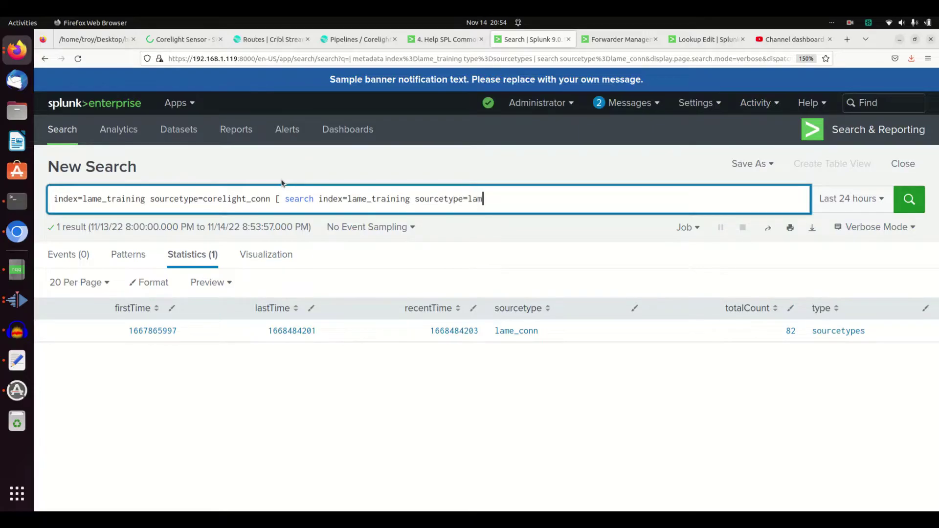
type("e_dns | stats c")
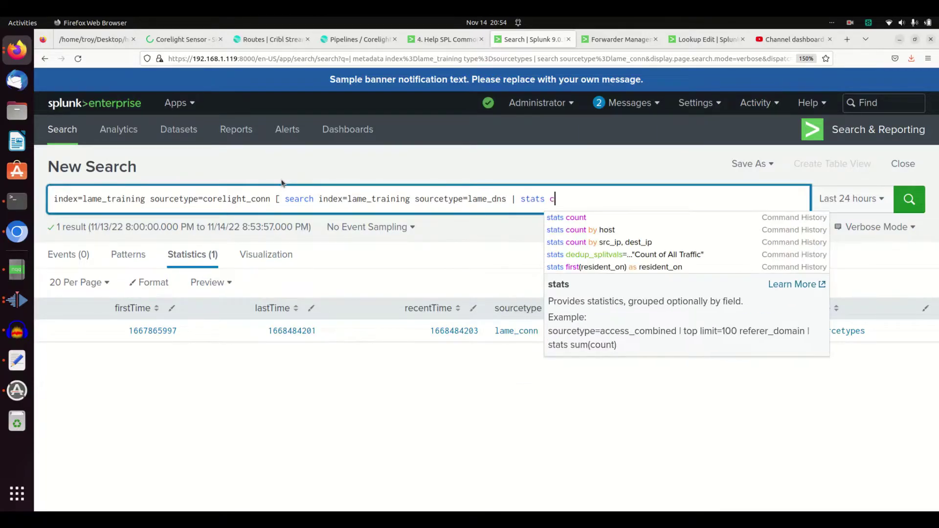
type("ount by sr c_ip")
key("BackSpace")
key("BackSpace")
key("BackSpace")
type("_ip")
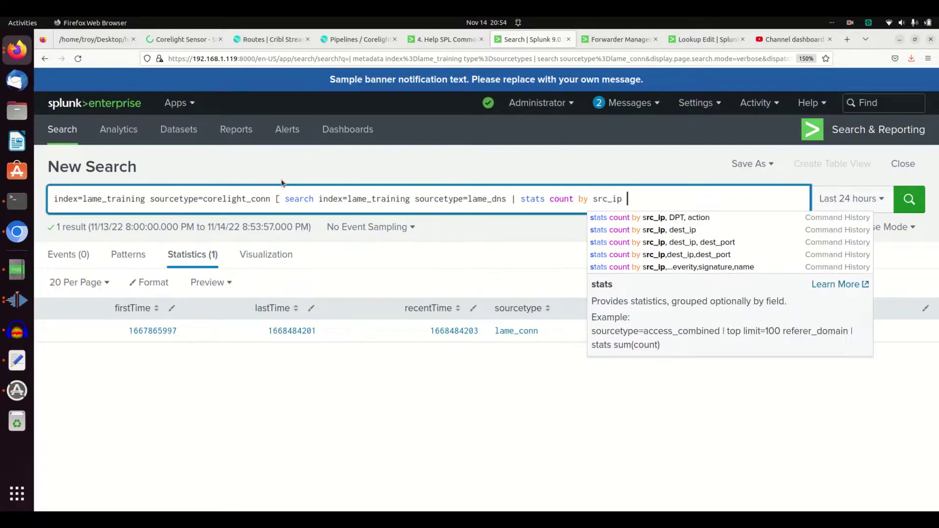
type(" | -")
key("BackSpace")
type("fields - count]")
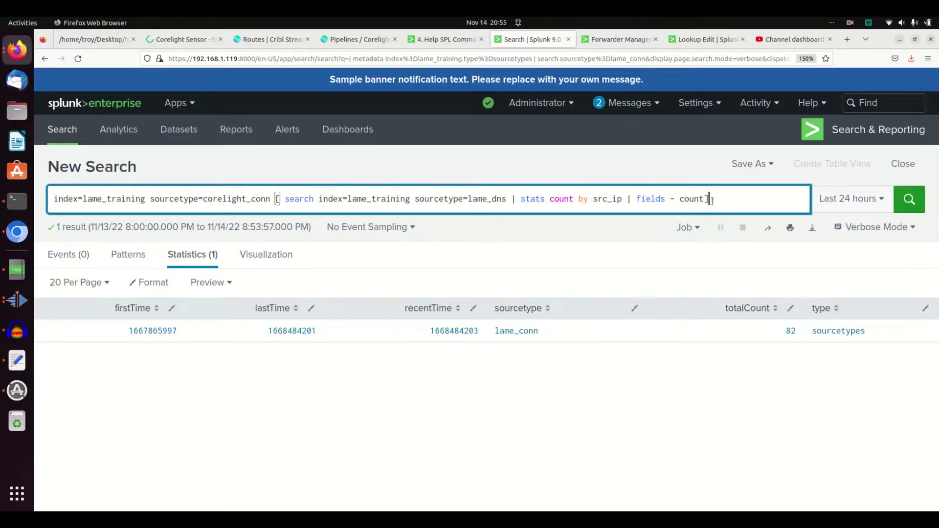
key("Return")
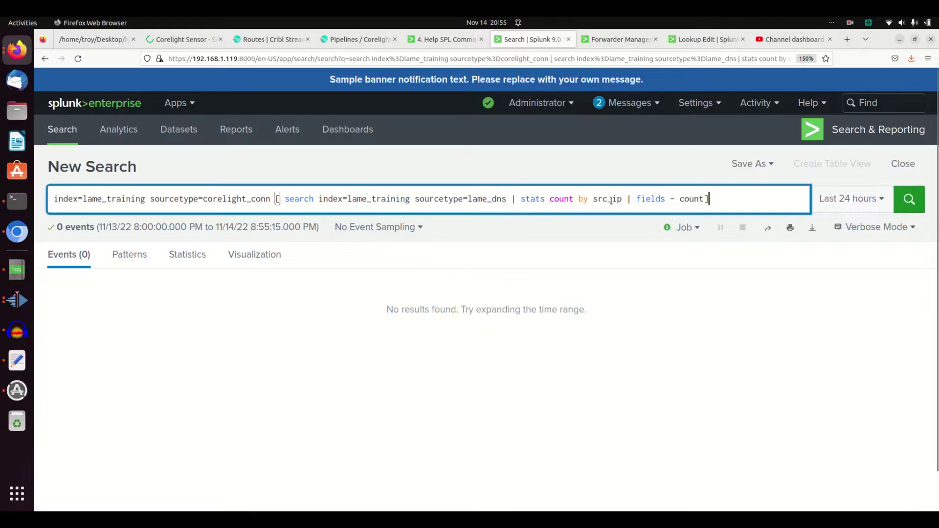
Step: Replace src_ip with dest_ip in the subsearch and rerun the search
left_click(596, 200)
double_click(609, 202)
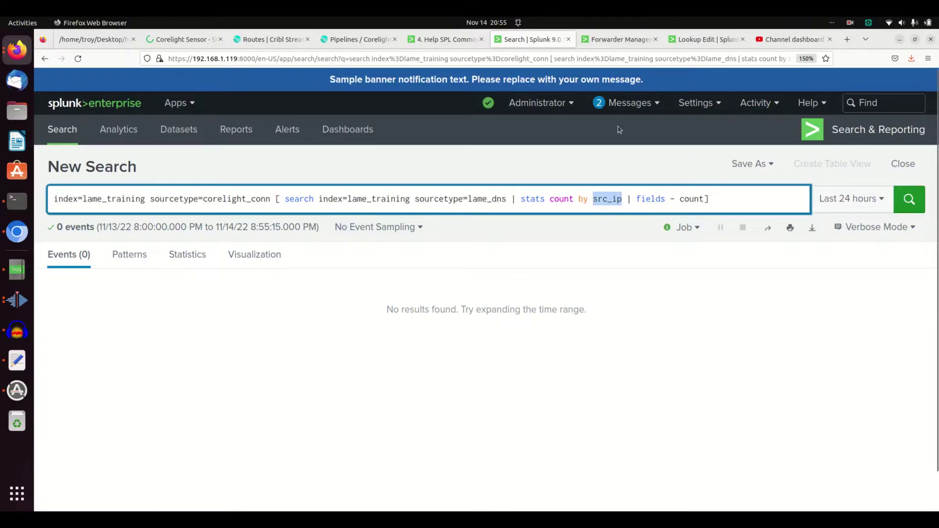
type("dest_ip")
key("Return")
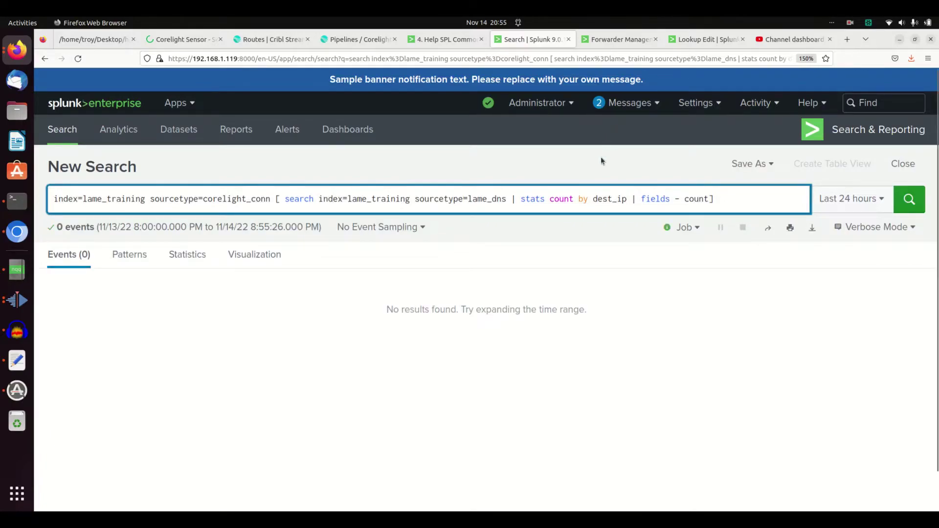
Step: Inspect the subsearch text, then select the entire query
left_click(277, 199)
left_click_drag(277, 199, 348, 198)
left_click(348, 198)
triple_click(711, 199)
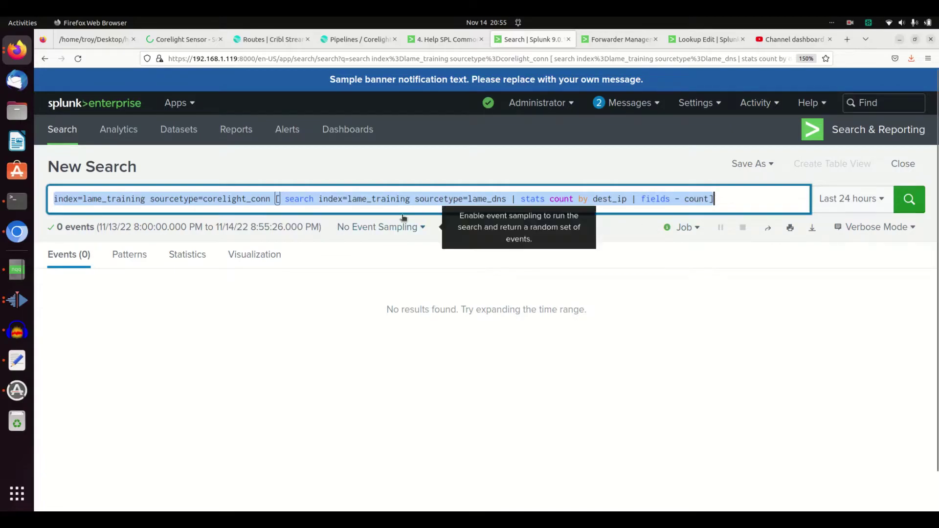
Step: Change the subsearch grouping from dest_ip to sourcetype
left_click(372, 200)
double_click(372, 200)
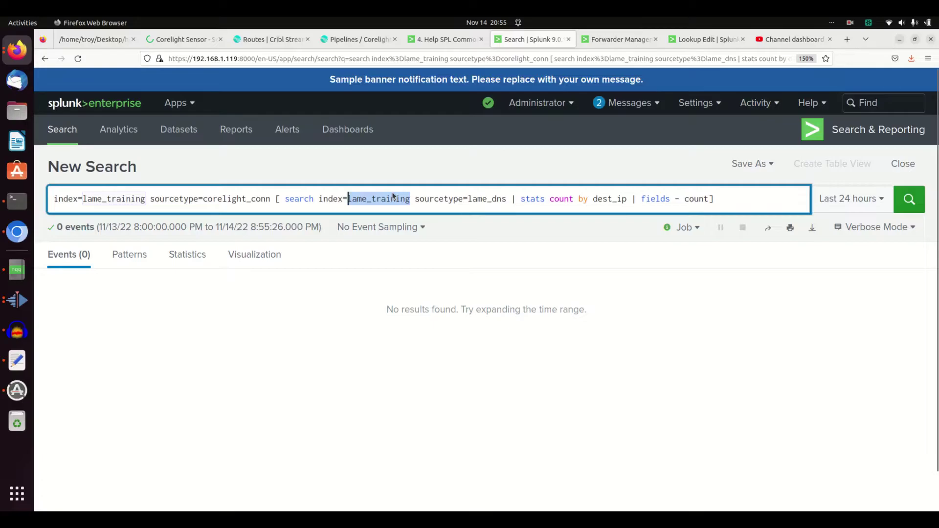
key("Right")
key("Right")
key("Right")
key("Right")
key("Right")
key("Right")
key("Right")
key("Right")
key("Right")
key("Right")
key("Right")
key("Right")
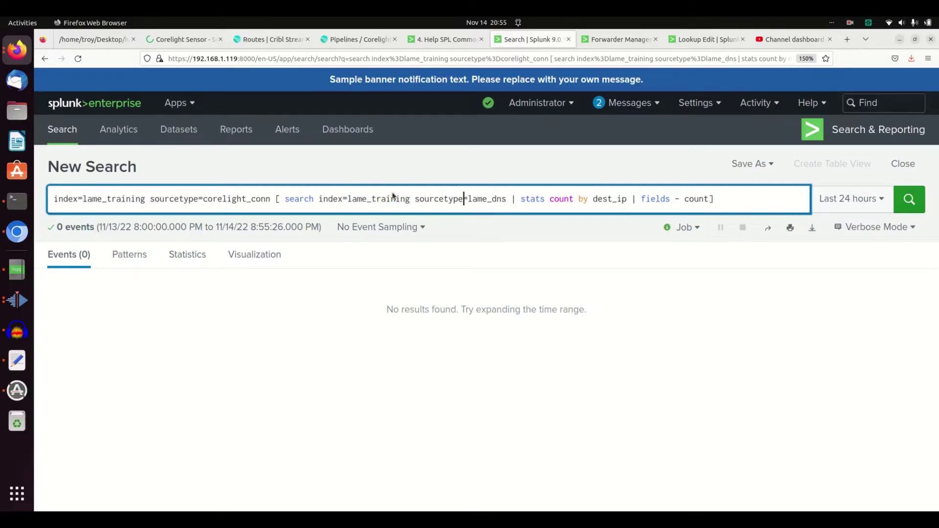
key("Right")
key("Right")
key("Right")
key("Right")
key("ctrl+Right")
key("ctrl+Right")
key("ctrl+Right")
key("ctrl+Right")
key("ctrl+Right")
key("BackSpace")
key("BackSpace")
key("BackSpace")
key("BackSpace")
key("BackSpace")
key("BackSpace")
key("BackSpace")
type("sourcet")
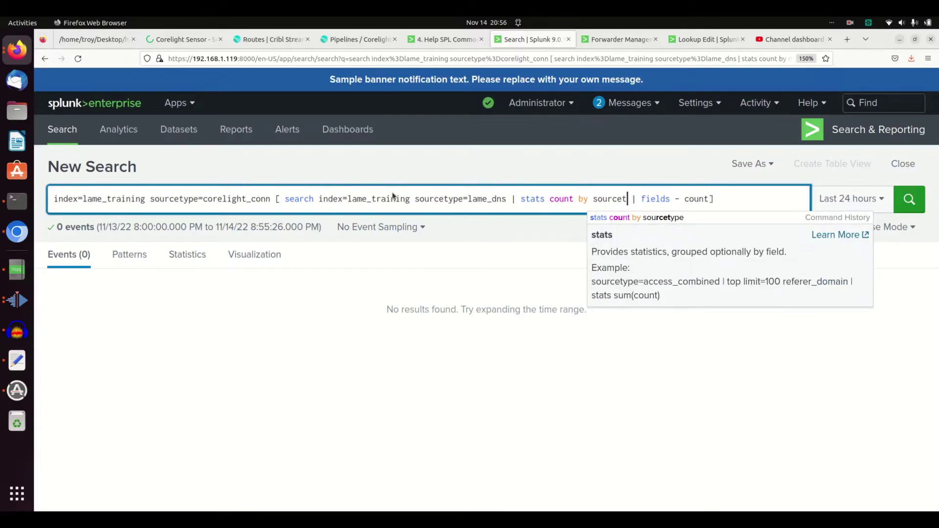
type("ype")
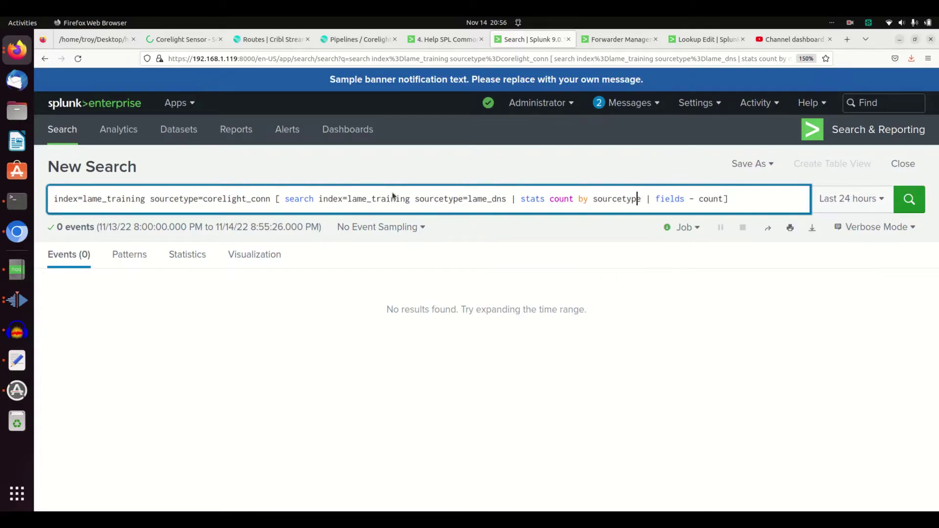
key("Left")
key("Left")
key("Left")
key("Left")
key("Left")
key("Left")
key("Left")
key("Left")
key("Left")
key("Left")
key("Left")
key("Left")
key("Left")
key("Left")
key("Left")
key("Left")
key("Left")
key("Left")
key("Left")
key("Left")
key("Left")
key("Left")
key("Left")
key("Left")
key("Left")
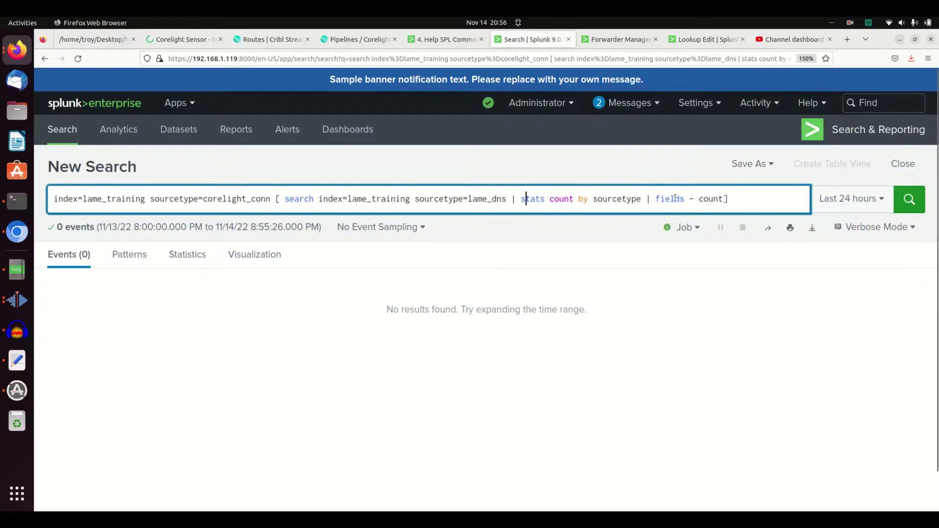
Step: Remove sourcetype=corelight_conn from the main search and run it, returning 57 events
double_click(257, 199)
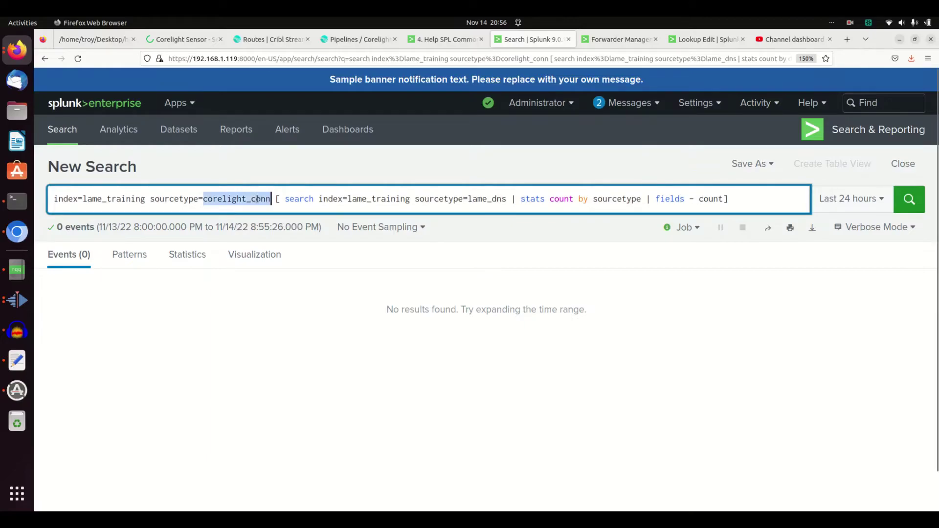
key("BackSpace")
key("BackSpace")
key("BackSpace")
key("BackSpace")
key("BackSpace")
key("BackSpace")
key("BackSpace")
key("BackSpace")
key("BackSpace")
key("BackSpace")
key("BackSpace")
key("BackSpace")
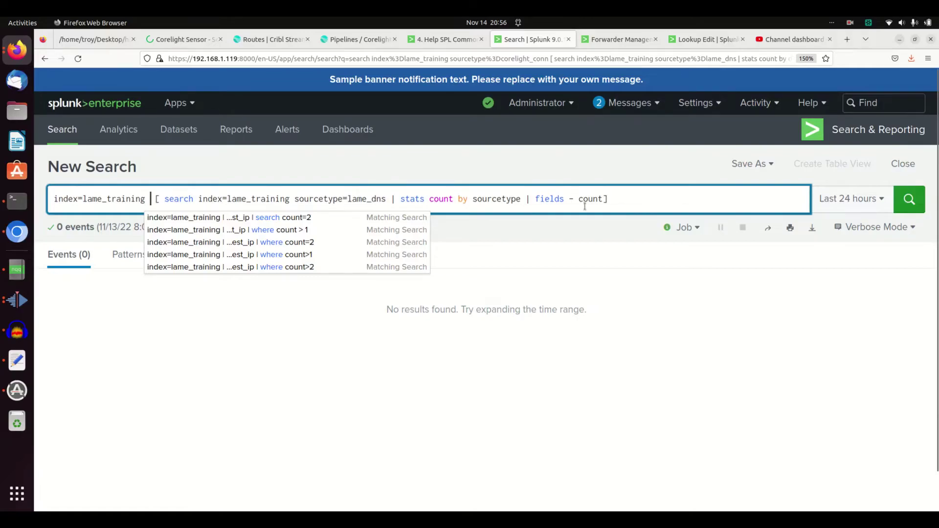
left_click(628, 203)
key("Return")
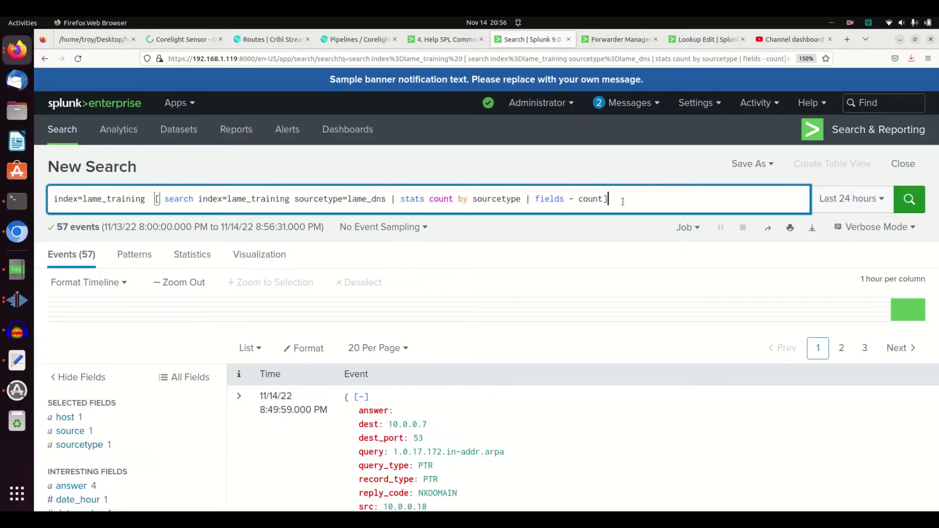
Step: Append | search dest=10.0.0.7 to the end of the query and run it, leaving 4 events
triple_click(564, 205)
left_click(565, 202)
triple_click(564, 200)
key("End")
type("| search ")
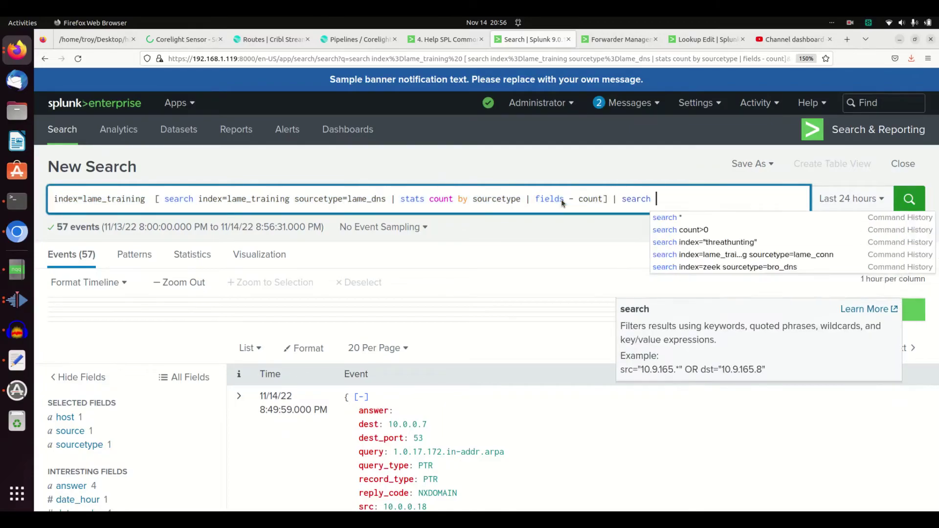
type("dest=")
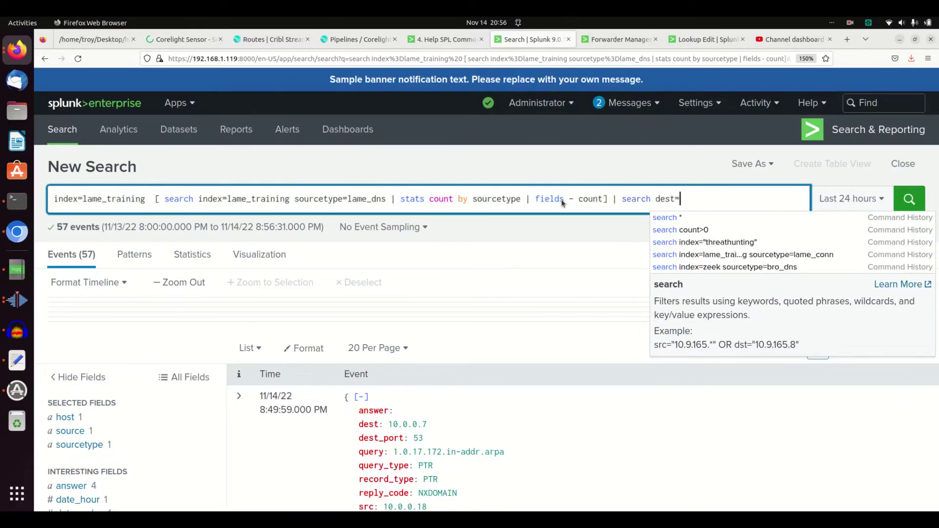
type("10.0.0.7")
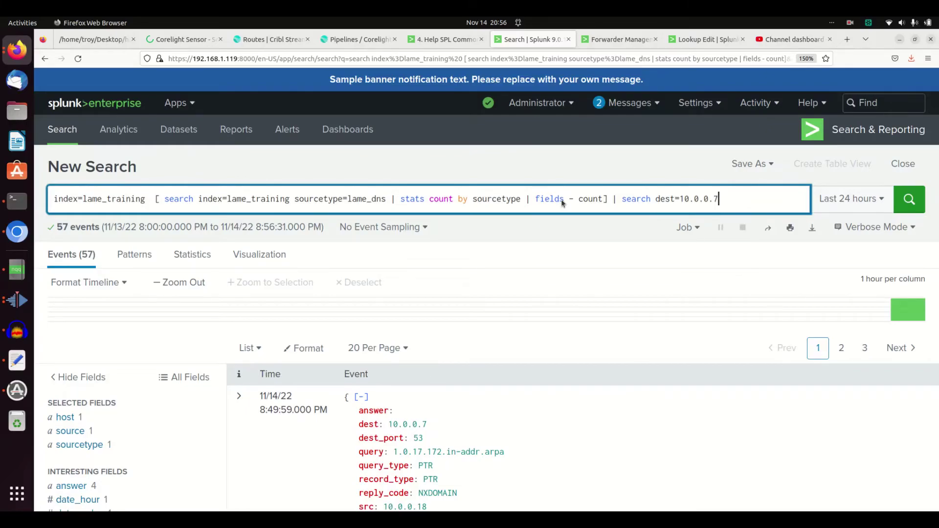
key("Left")
key("Left")
key("Left")
key("Return")
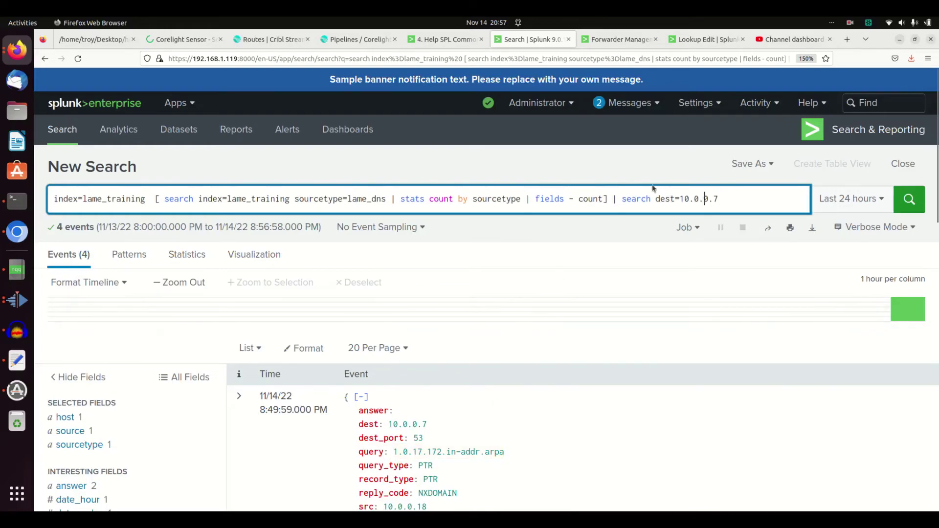
triple_click(614, 200)
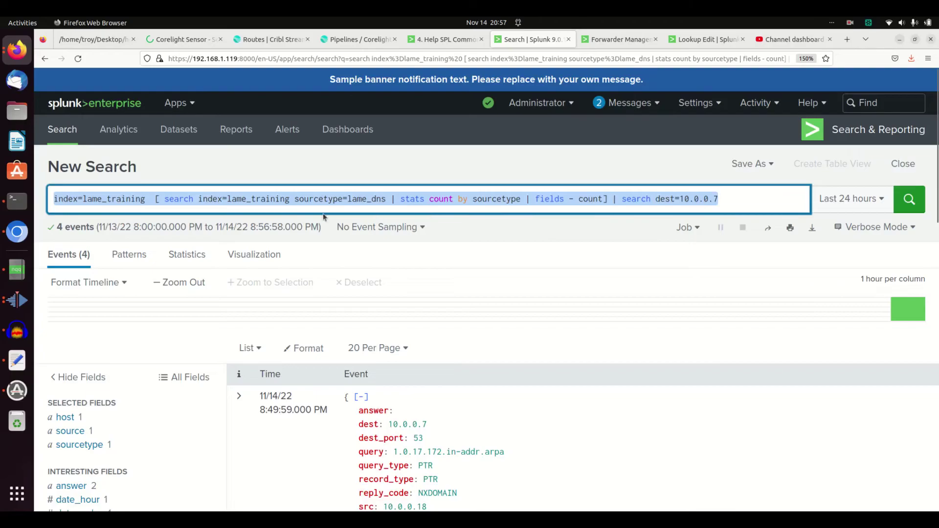
left_click(167, 201)
double_click(167, 201)
double_click(177, 200)
left_click(190, 201)
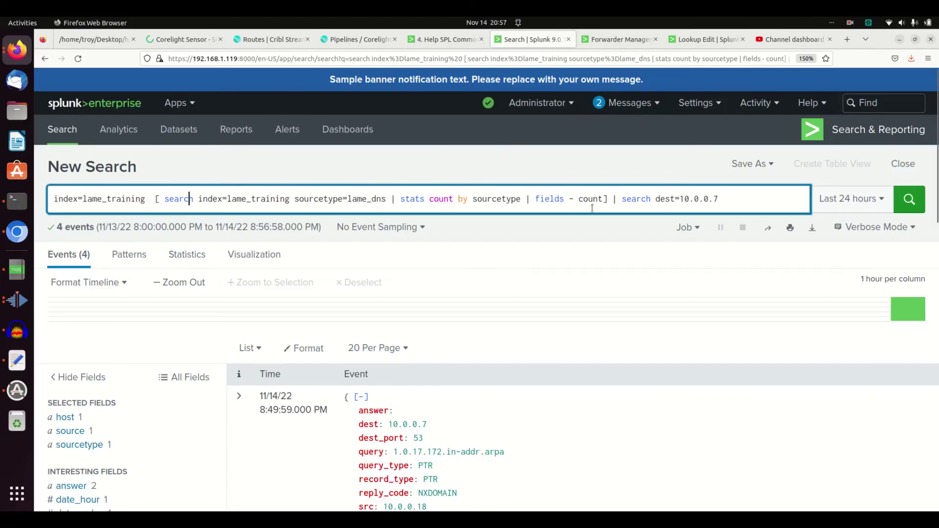
key("ctrl+a")
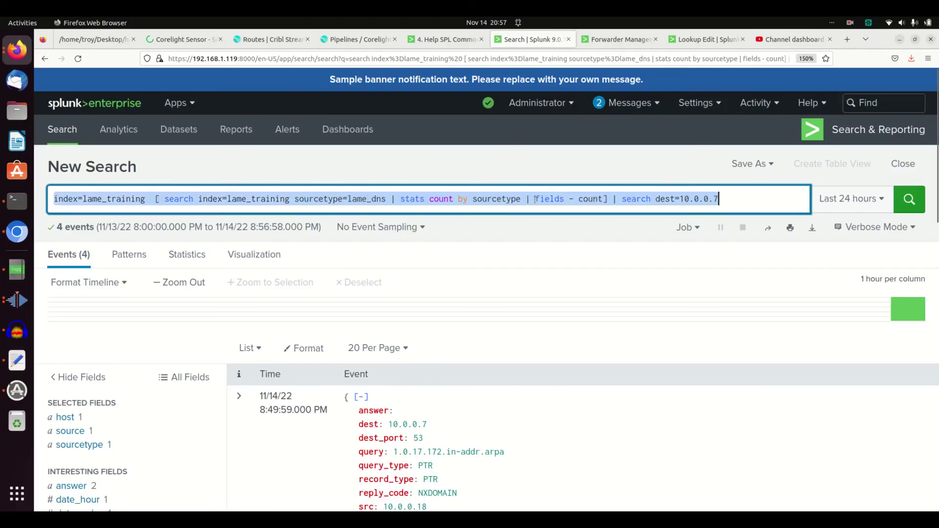
double_click(168, 199)
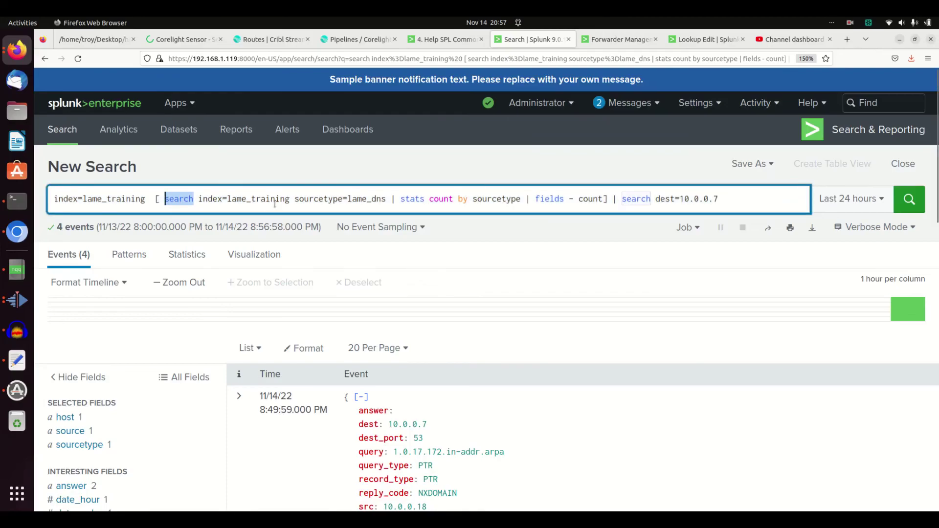